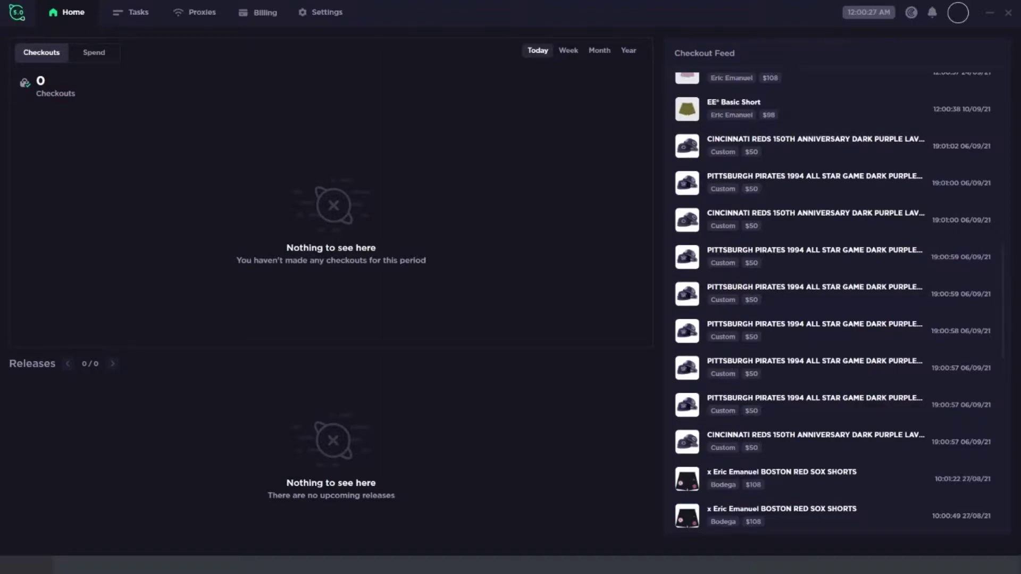
Step: On the billing profiles page, create a new profile group named 'test'
{"action": "left_click", "coordinate": [259, 12]}
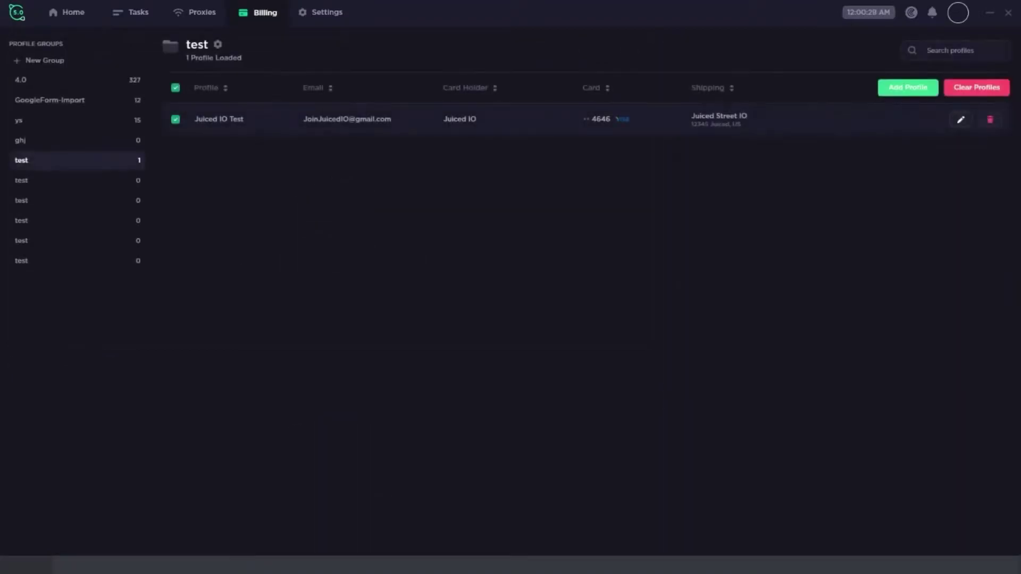
{"action": "left_click", "coordinate": [44, 60]}
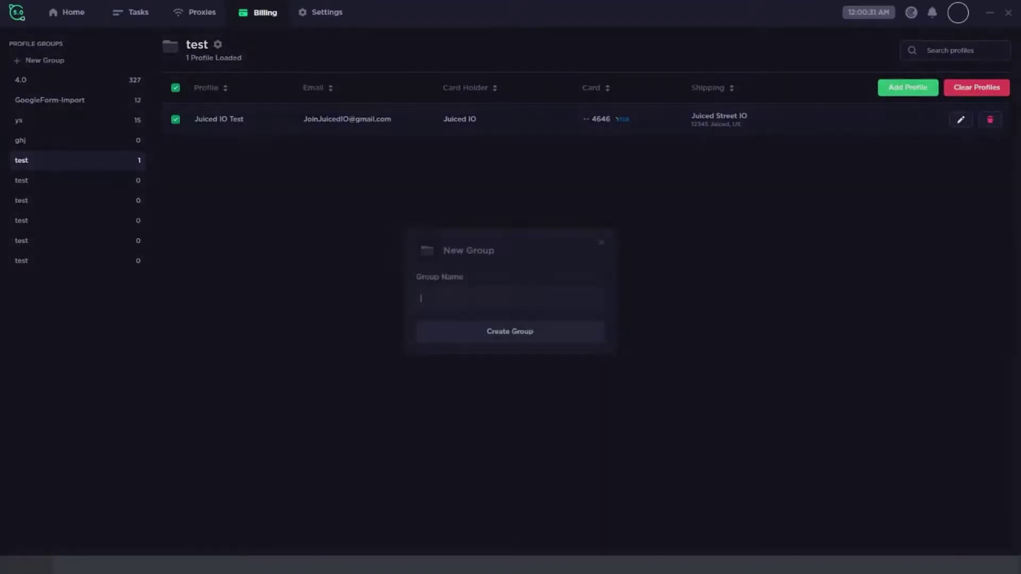
{"action": "type", "text": "test"}
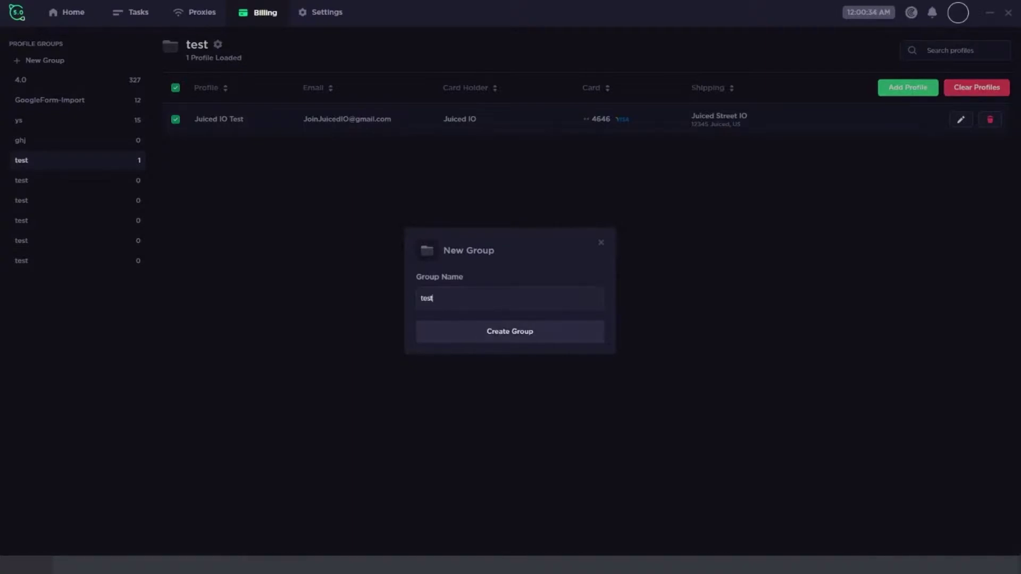
{"action": "key", "text": "Return"}
Step: Review the Juiced IO Test profile's payment and shipping details without changing them
{"action": "left_click", "coordinate": [77, 160]}
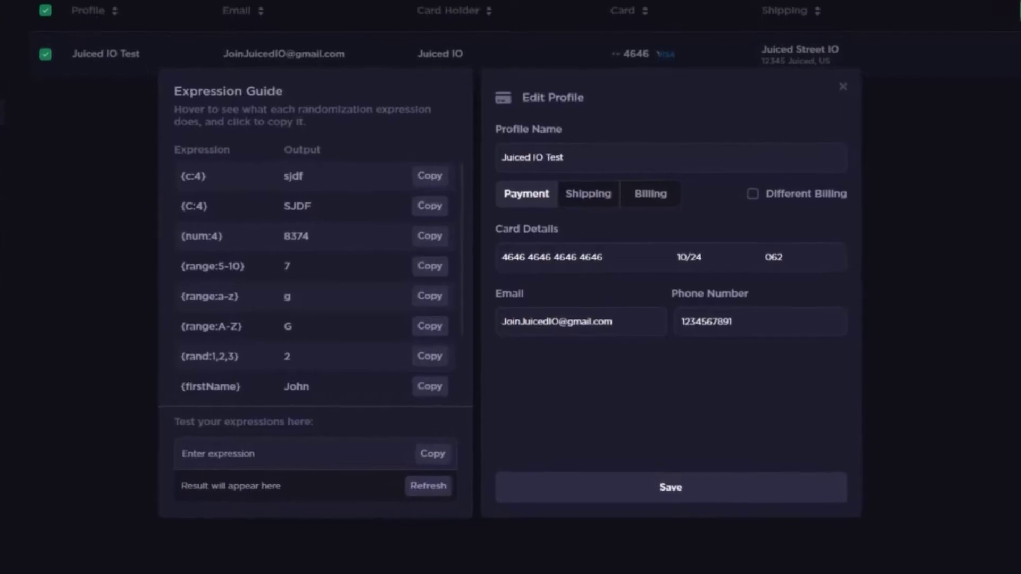
{"action": "triple_click", "coordinate": [552, 257]}
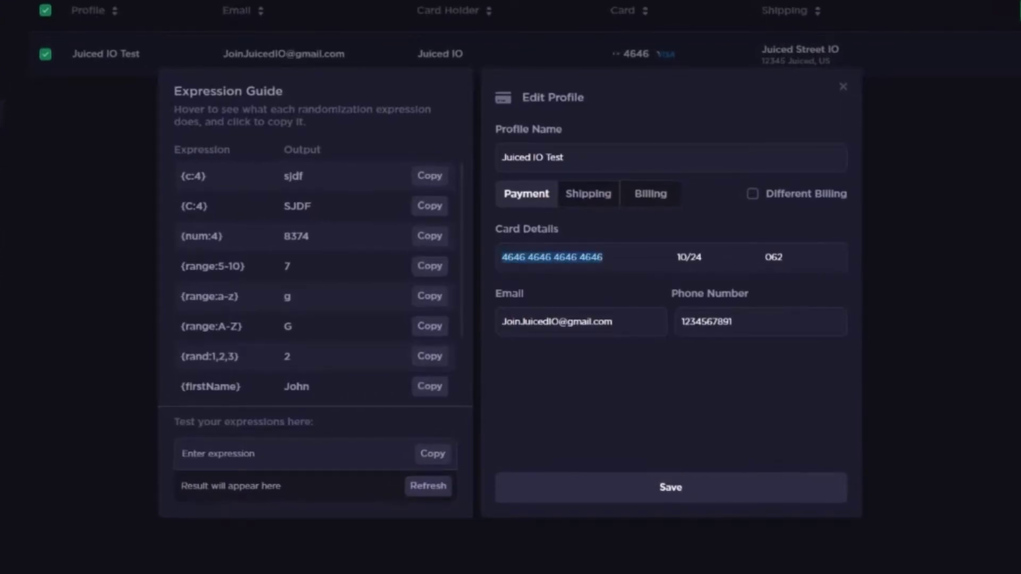
{"action": "left_click", "coordinate": [604, 257]}
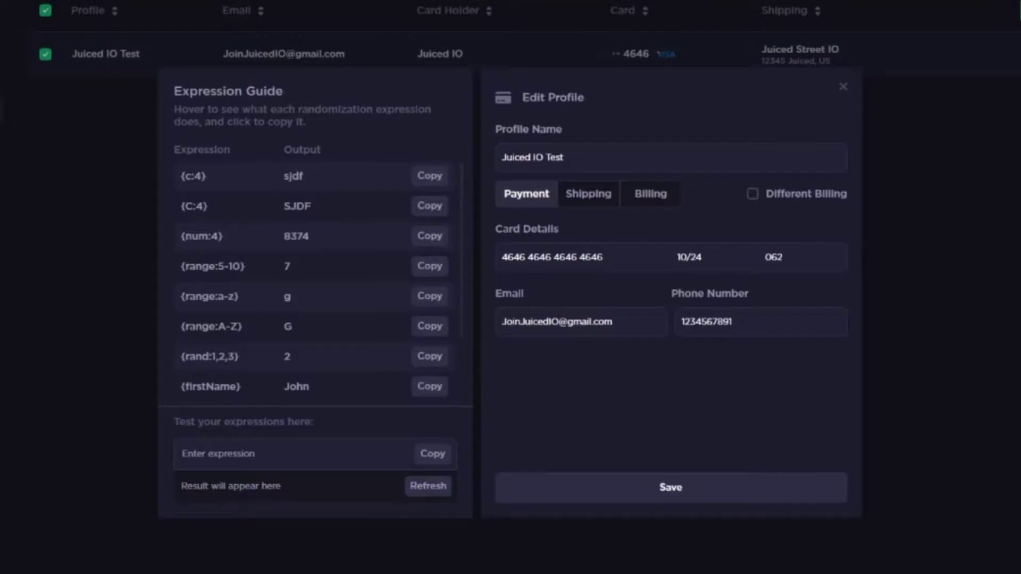
{"action": "triple_click", "coordinate": [557, 321]}
{"action": "left_click", "coordinate": [588, 194]}
{"action": "left_click", "coordinate": [603, 257]}
{"action": "key", "text": "ctrl+a"}
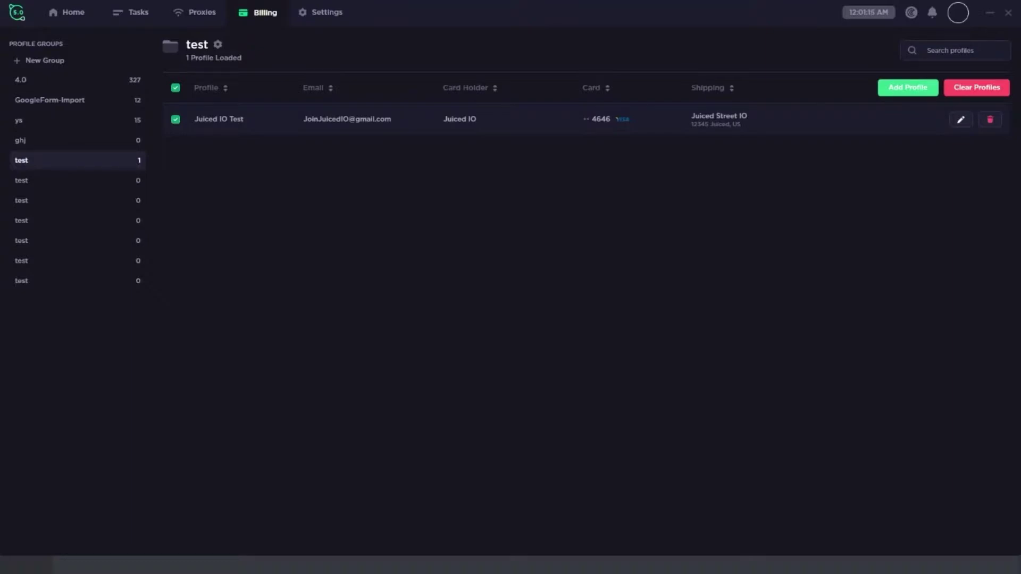
Step: Browse the General, Notifications and Webhooks settings, ending on the Accounts settings
{"action": "left_click", "coordinate": [321, 11]}
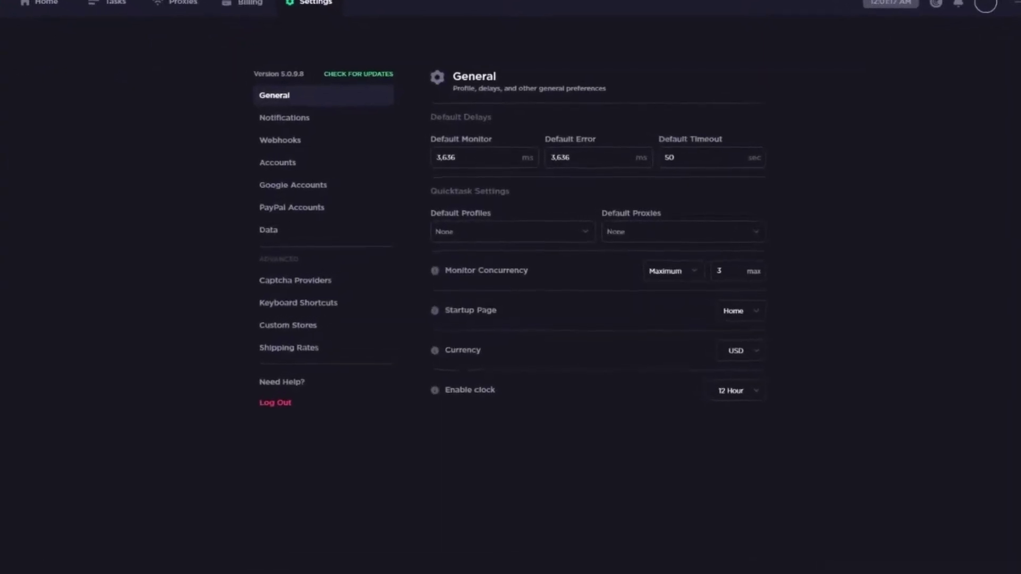
{"action": "left_click", "coordinate": [230, 117]}
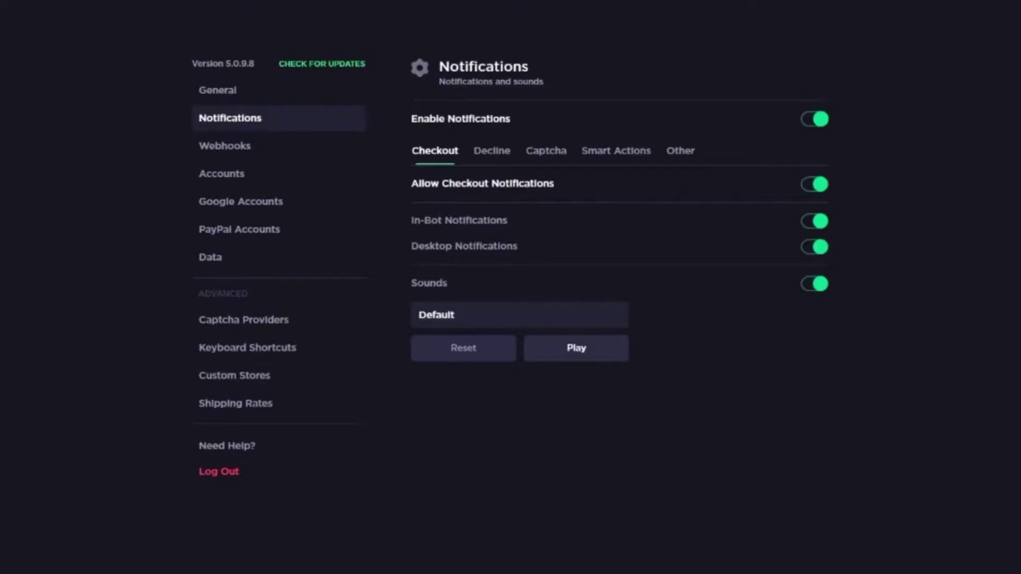
{"action": "left_click", "coordinate": [224, 146]}
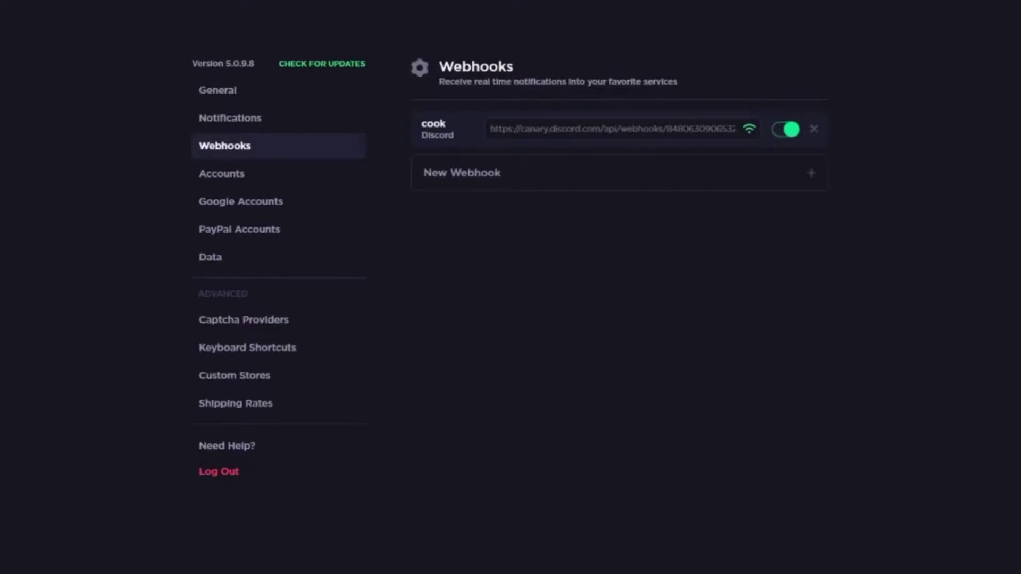
{"action": "left_click", "coordinate": [221, 173]}
Step: Open Add Accounts, close it without choosing a store or adding accounts, then view Data settings
{"action": "left_click", "coordinate": [785, 120]}
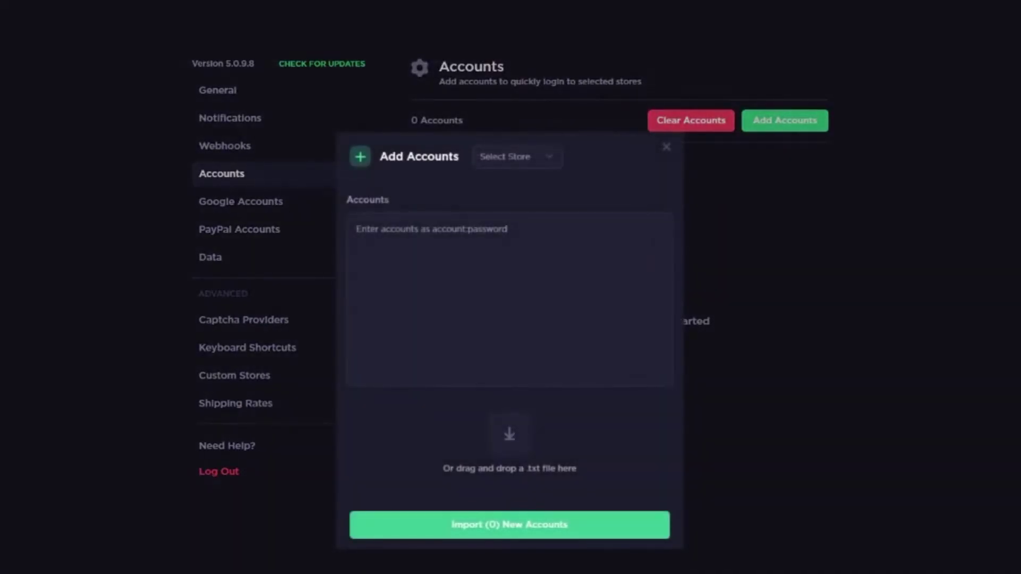
{"action": "left_click", "coordinate": [516, 156]}
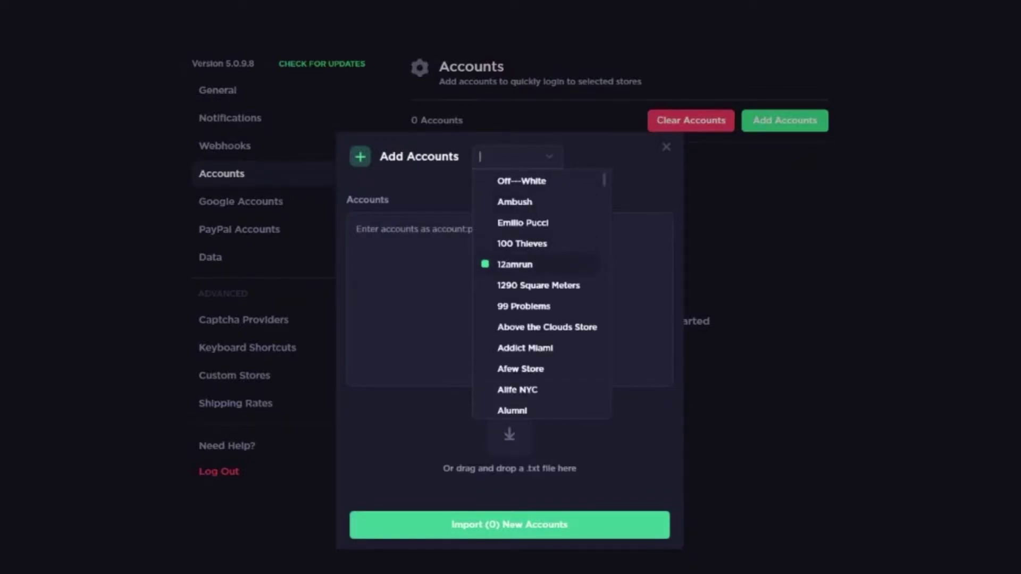
{"action": "key", "text": "Escape"}
{"action": "left_click", "coordinate": [356, 229]}
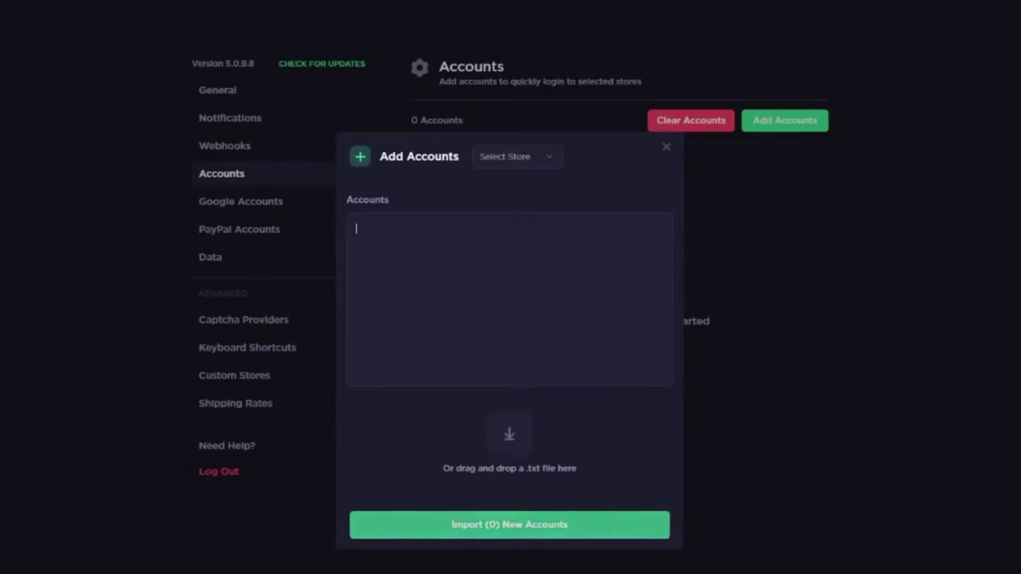
{"action": "key", "text": "Escape"}
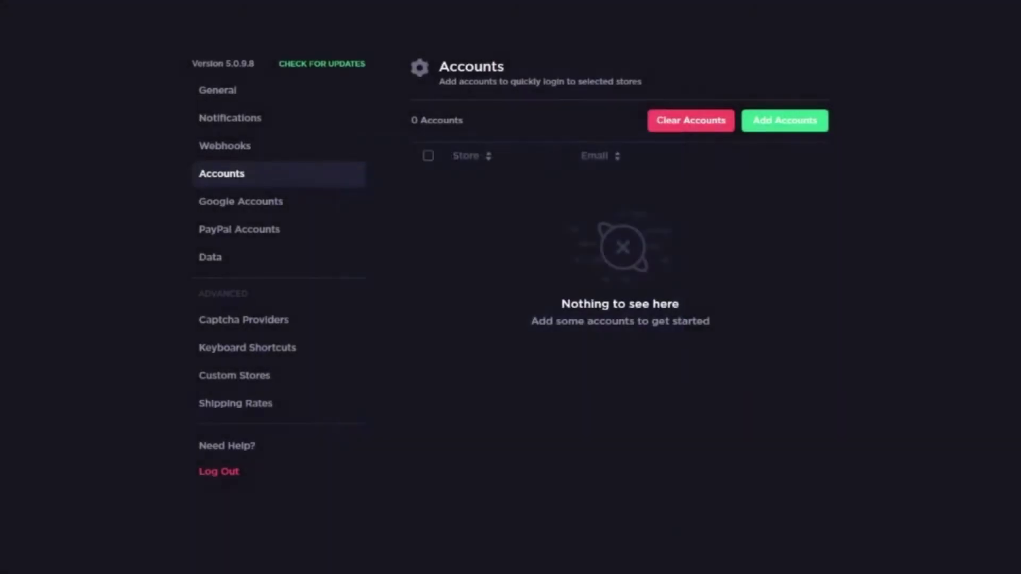
{"action": "left_click", "coordinate": [210, 257]}
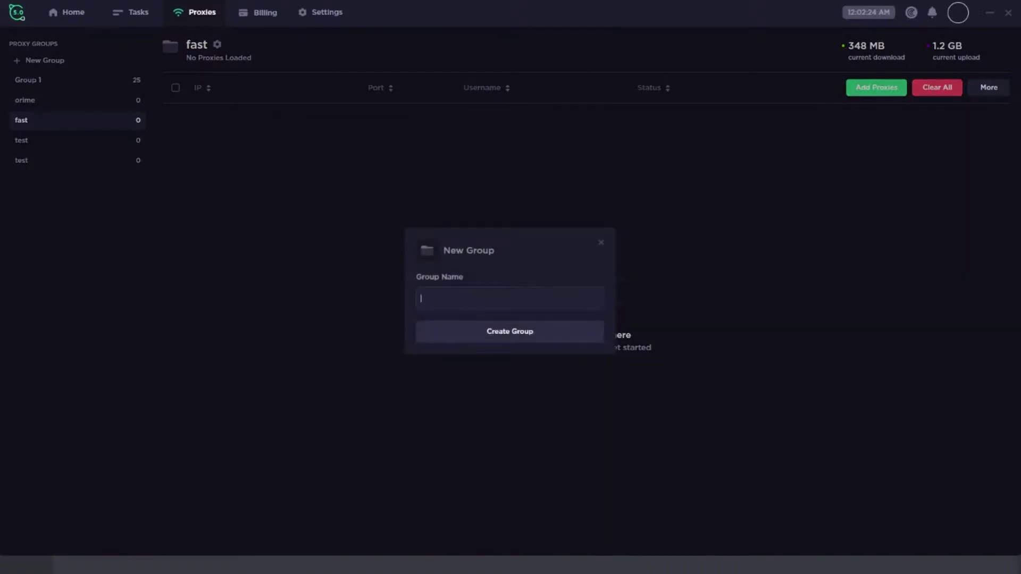
Step: Name the new proxy group 'test' and dismiss Add Proxies without loading any proxies
{"action": "type", "text": "test"}
{"action": "key", "text": "Return"}
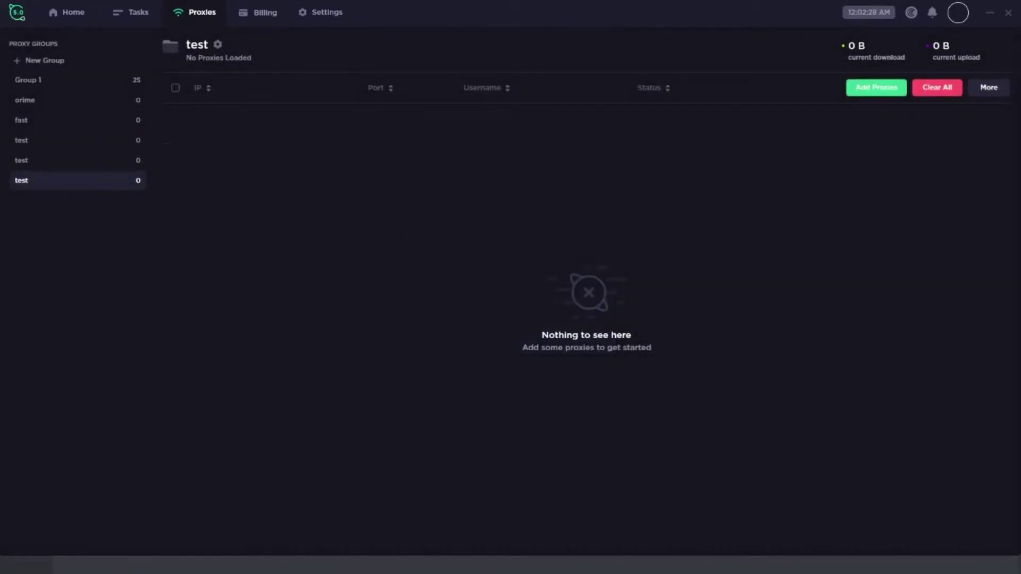
{"action": "left_click", "coordinate": [876, 87]}
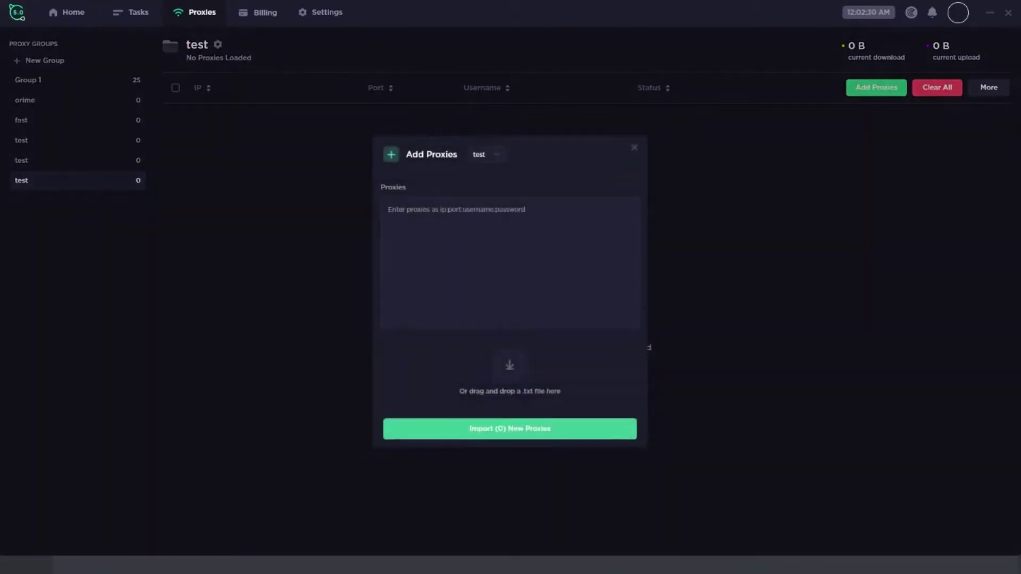
{"action": "key", "text": "Escape"}
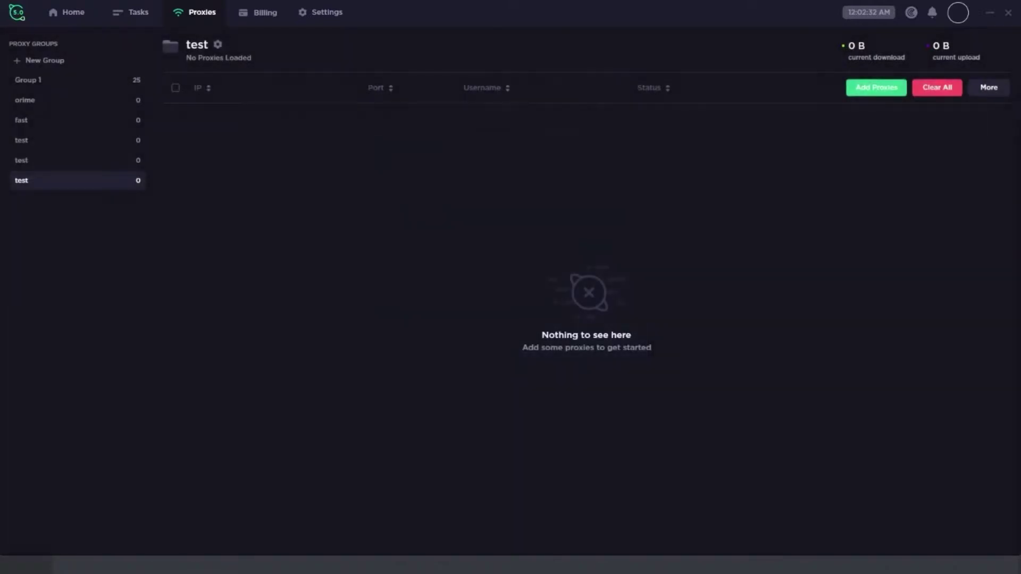
{"action": "left_click", "coordinate": [876, 87]}
{"action": "key", "text": "Escape"}
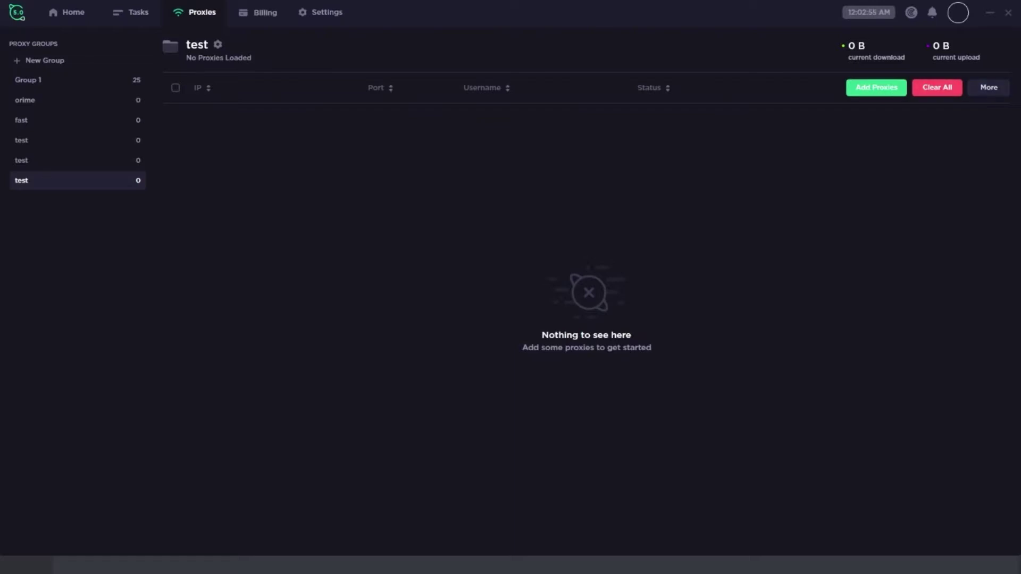
Step: Look through the test proxy group's extra actions and its list of test sites
{"action": "left_click", "coordinate": [988, 87]}
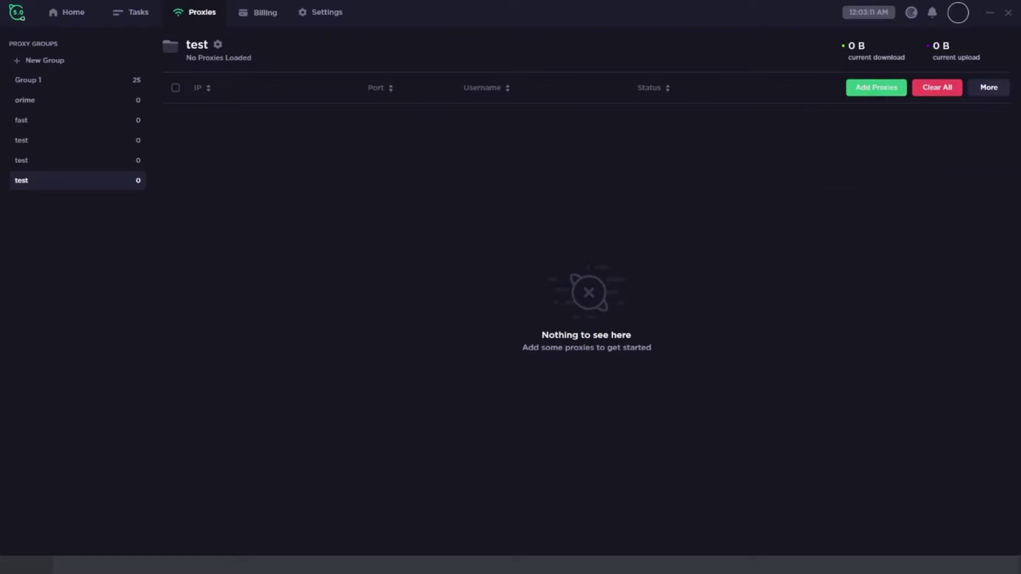
{"action": "left_click", "coordinate": [989, 87]}
{"action": "mouse_move", "coordinate": [936, 111]}
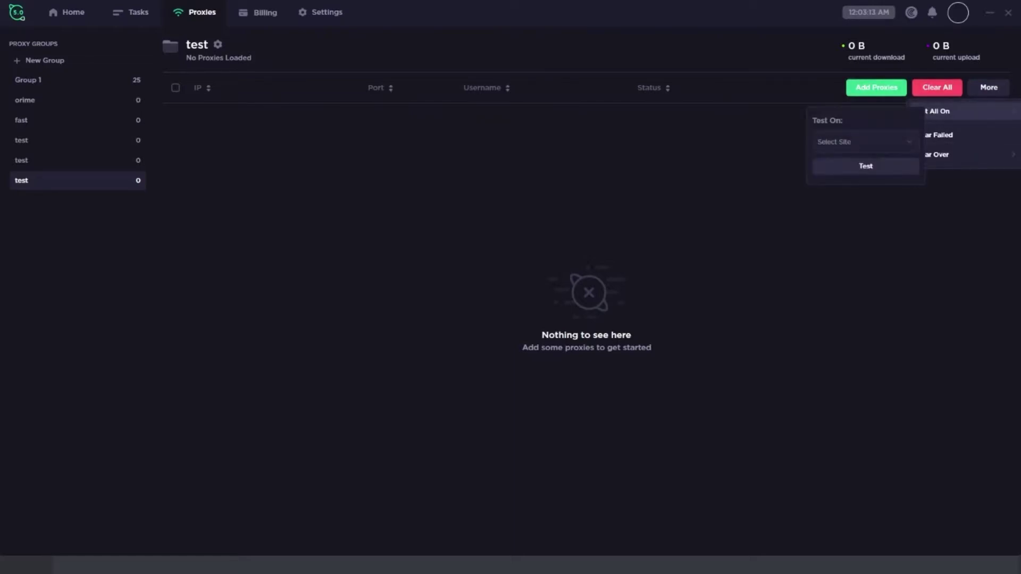
{"action": "left_click", "coordinate": [864, 141]}
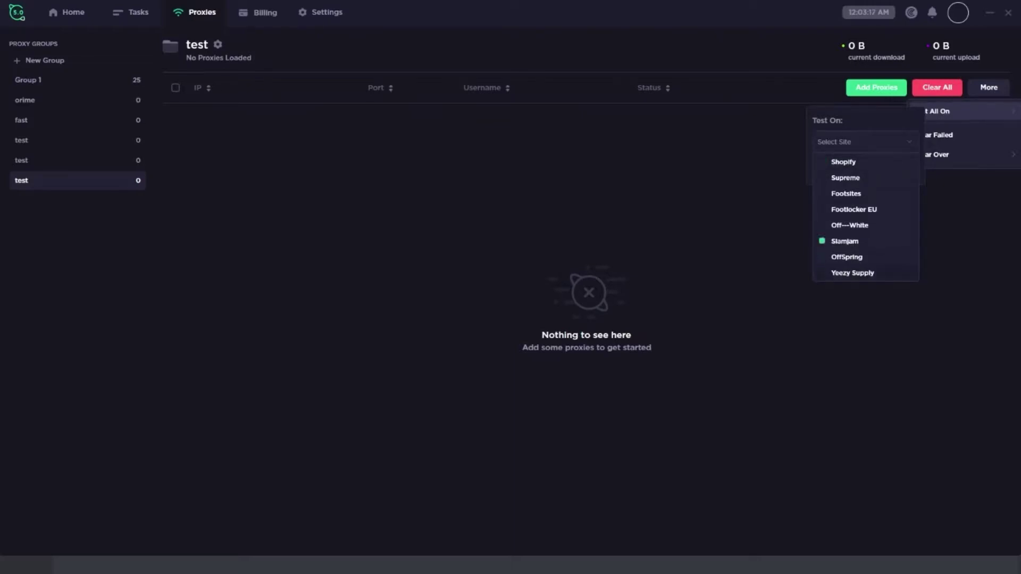
Step: Test all 25 Group 1 proxies on Shopify, then go to the task list
{"action": "left_click", "coordinate": [28, 80]}
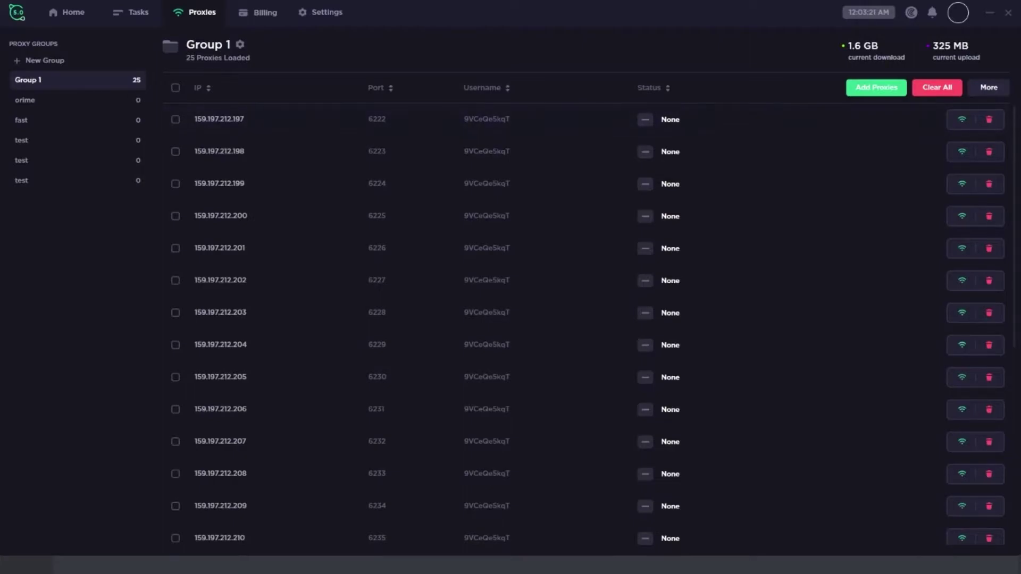
{"action": "left_click", "coordinate": [989, 87]}
{"action": "mouse_move", "coordinate": [957, 112]}
{"action": "left_click", "coordinate": [862, 142]}
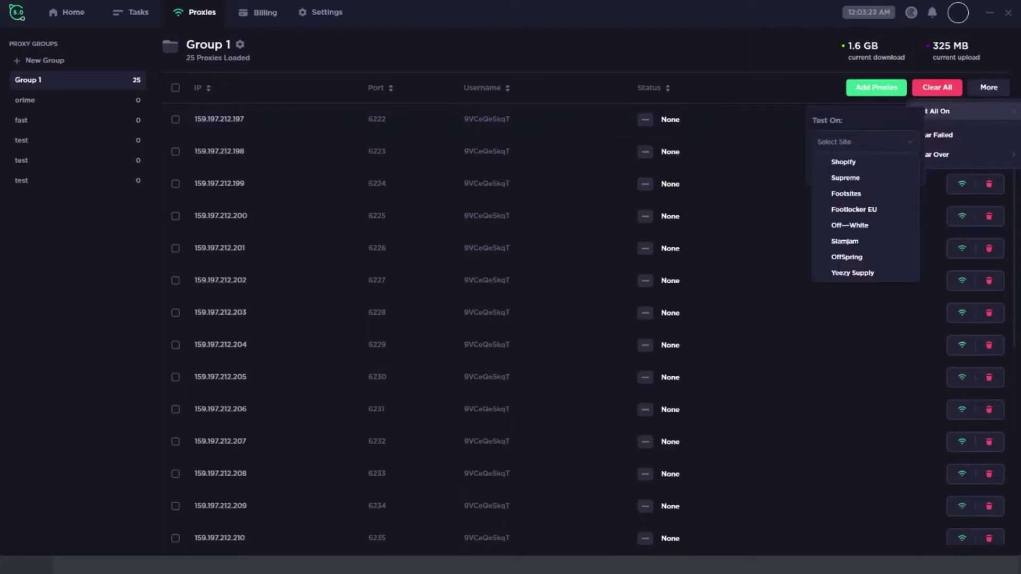
{"action": "left_click", "coordinate": [846, 162]}
{"action": "left_click", "coordinate": [866, 166]}
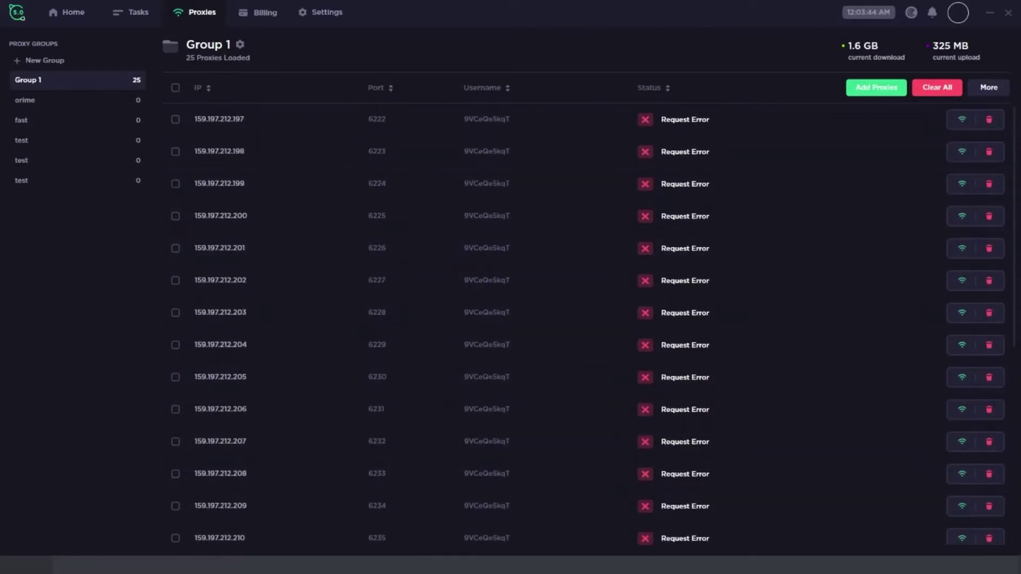
{"action": "scroll", "coordinate": [532, 202], "scroll_direction": "down", "scroll_amount": 5}
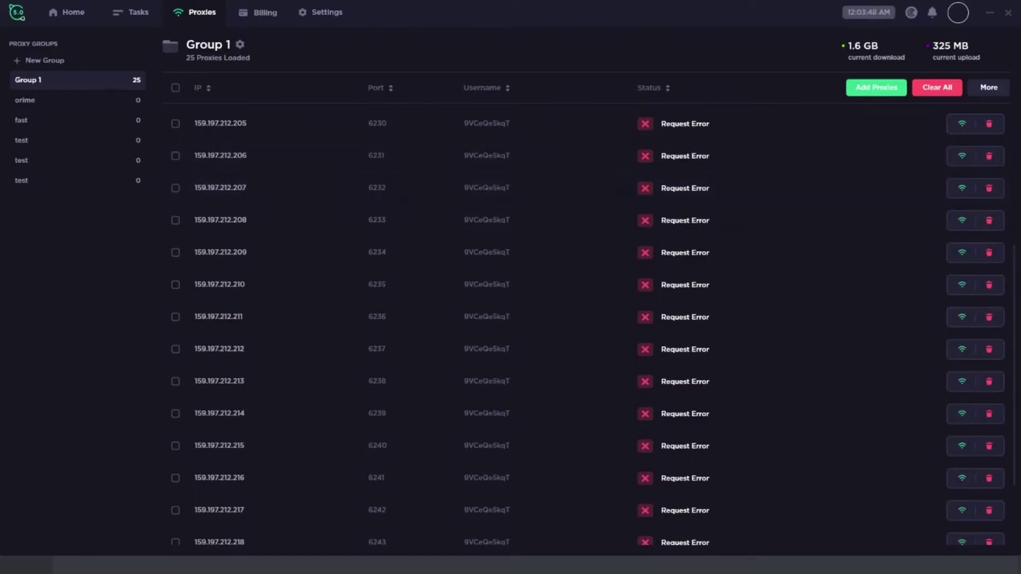
{"action": "left_click", "coordinate": [130, 12]}
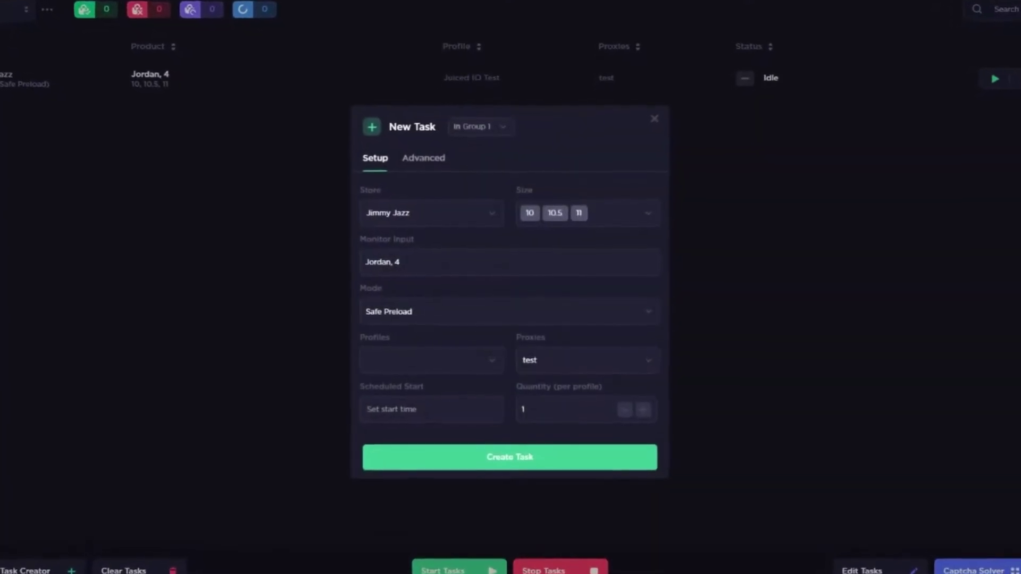
Step: Set the new task's store to Kith and replace sizes 10–11 with Random
{"action": "double_click", "coordinate": [392, 216]}
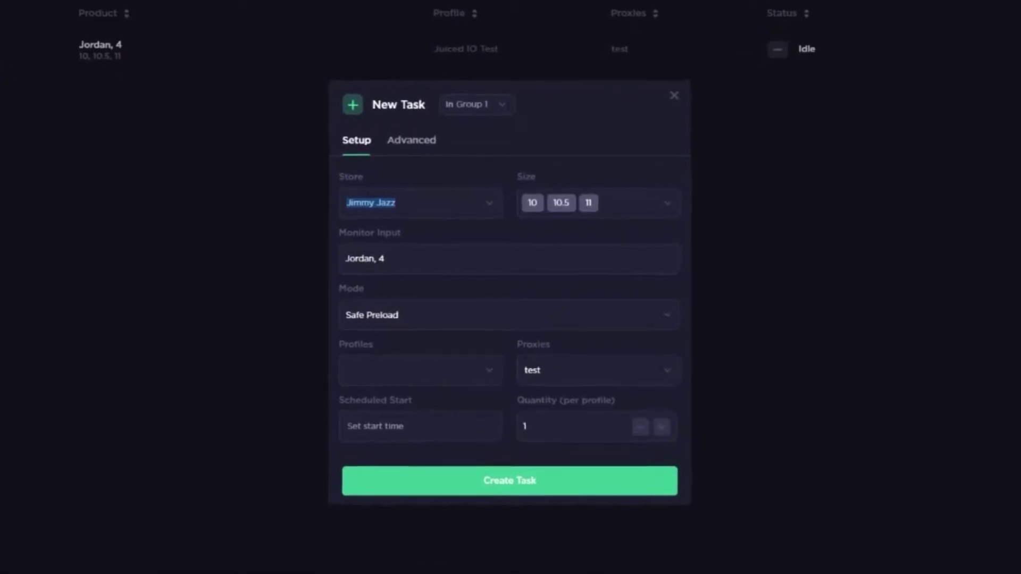
{"action": "type", "text": "Kith"}
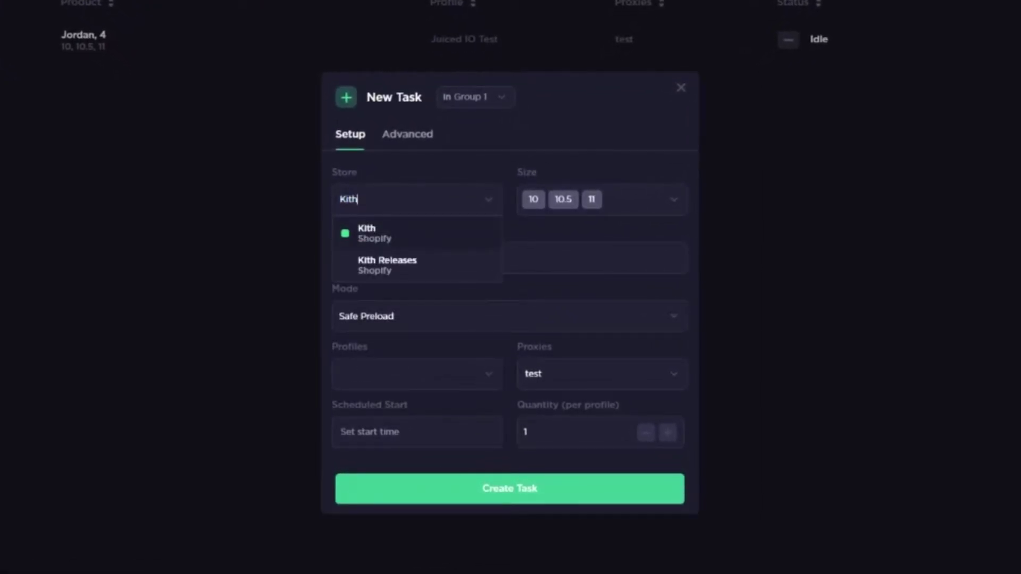
{"action": "key", "text": "Return"}
{"action": "key", "text": "Tab"}
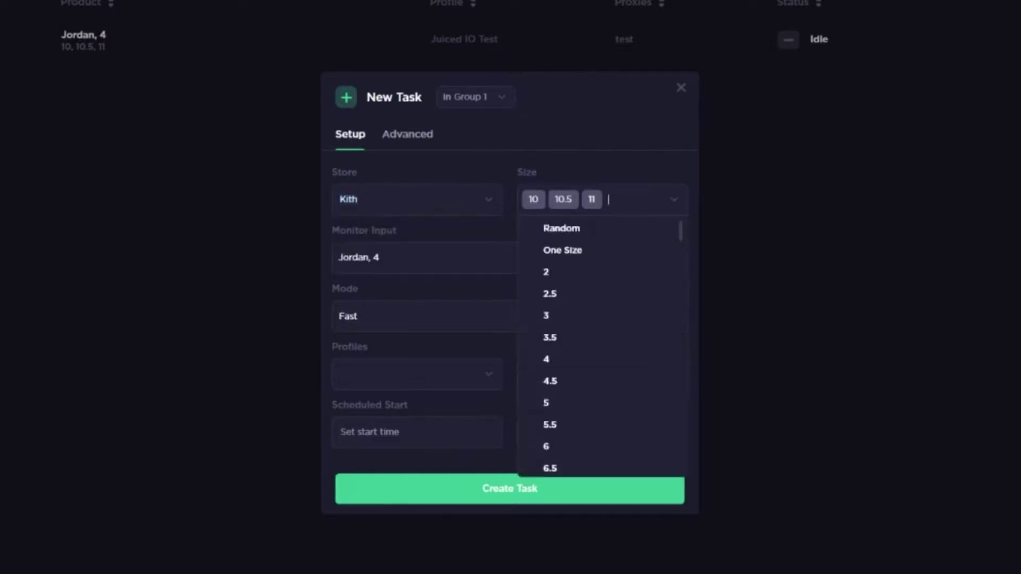
{"action": "scroll", "coordinate": [601, 346], "scroll_direction": "down", "scroll_amount": 5}
{"action": "key", "text": "BackSpace"}
{"action": "key", "text": "BackSpace"}
{"action": "key", "text": "BackSpace"}
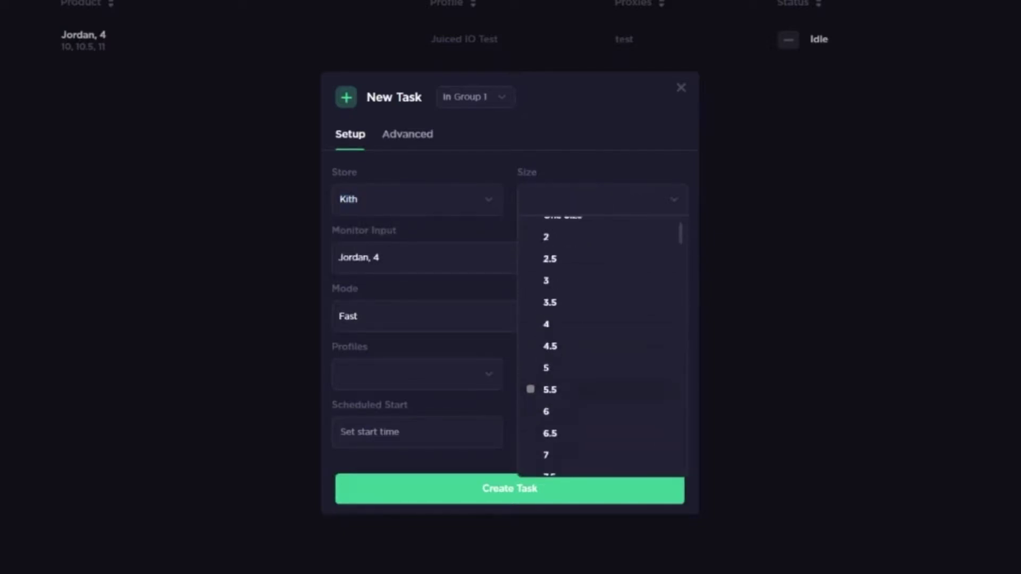
{"action": "key", "text": "Up"}
{"action": "key", "text": "Up"}
{"action": "key", "text": "Up"}
{"action": "key", "text": "Up"}
{"action": "key", "text": "Up"}
{"action": "key", "text": "Up"}
{"action": "key", "text": "Up"}
{"action": "key", "text": "Up"}
{"action": "key", "text": "Up"}
{"action": "key", "text": "Return"}
{"action": "key", "text": "Tab"}
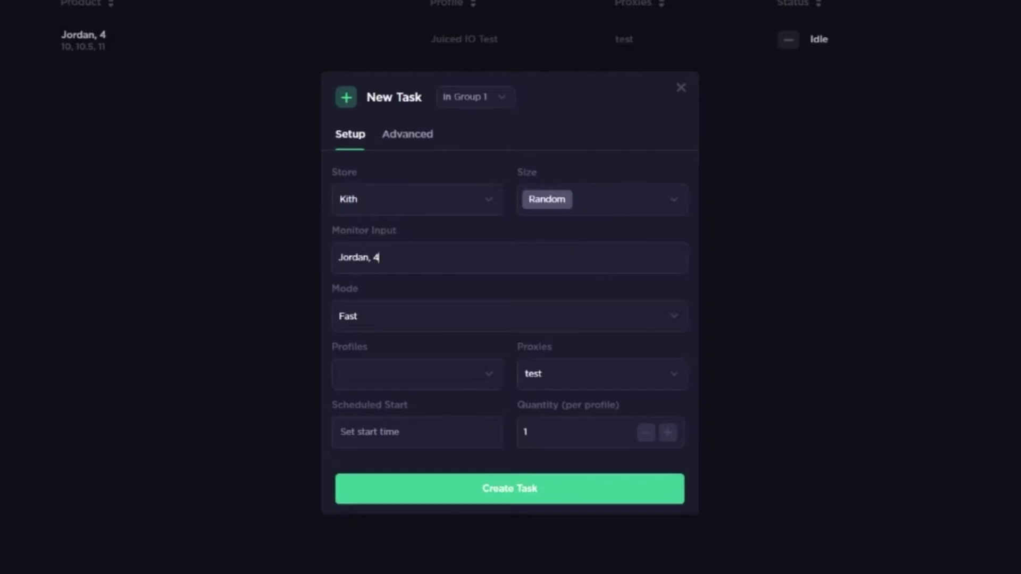
Step: Replace the monitor keywords with 'Jordan, 4, Red, Thunder'
{"action": "key", "text": "ctrl+a"}
{"action": "key", "text": "BackSpace"}
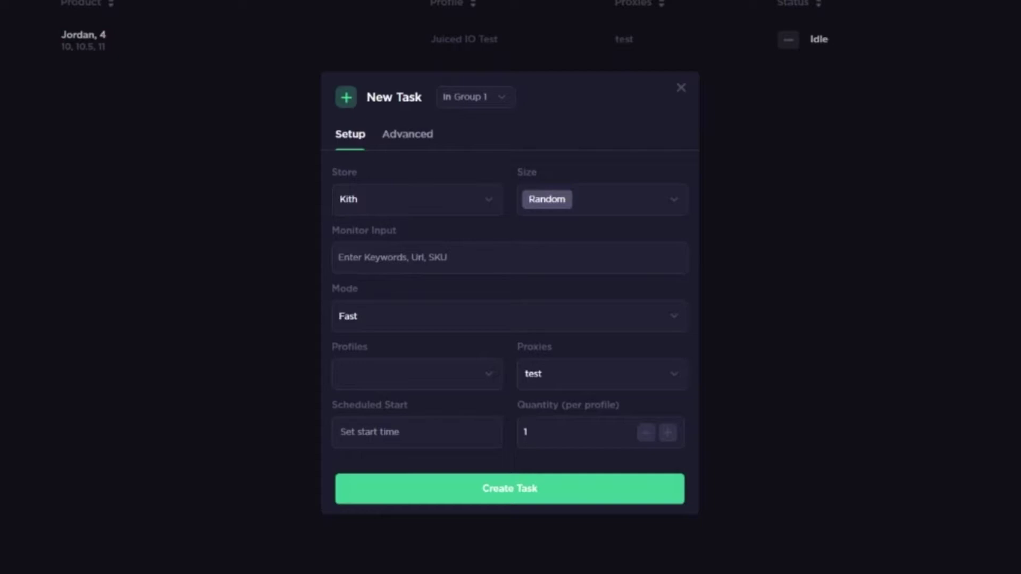
{"action": "left_click", "coordinate": [338, 258]}
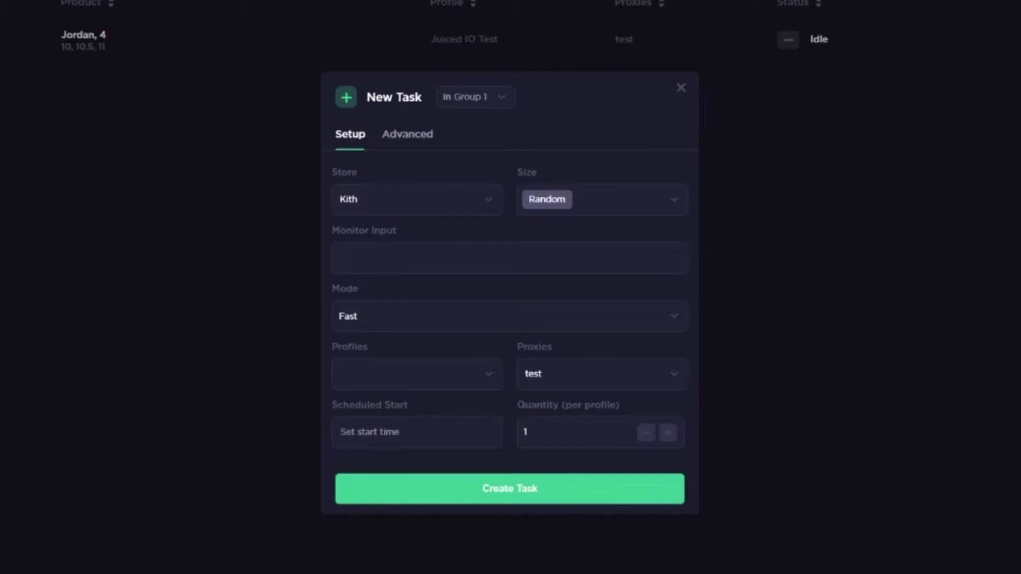
{"action": "type", "text": "Jordan,"}
{"action": "type", "text": "4,Red,Thunder"}
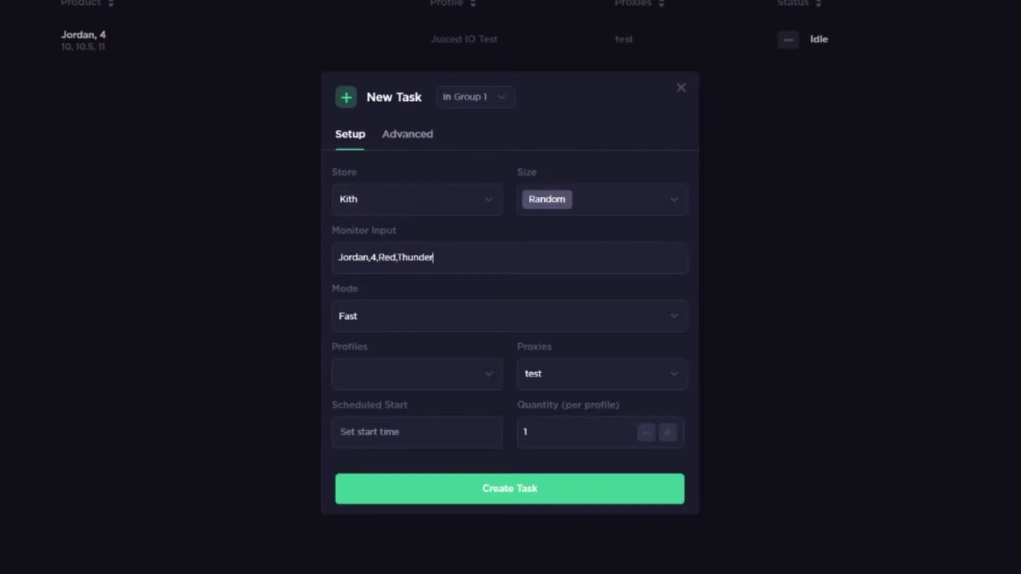
Step: Set the task mode to Safe Preload
{"action": "left_click", "coordinate": [505, 316]}
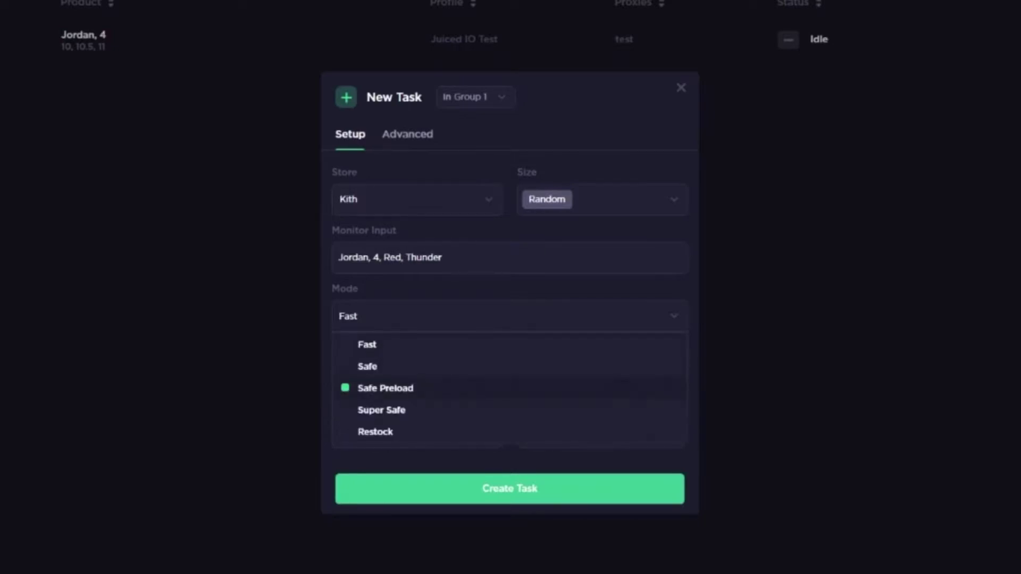
{"action": "key", "text": "Return"}
{"action": "key", "text": "Down"}
{"action": "key", "text": "Down"}
{"action": "key", "text": "Down"}
{"action": "key", "text": "Return"}
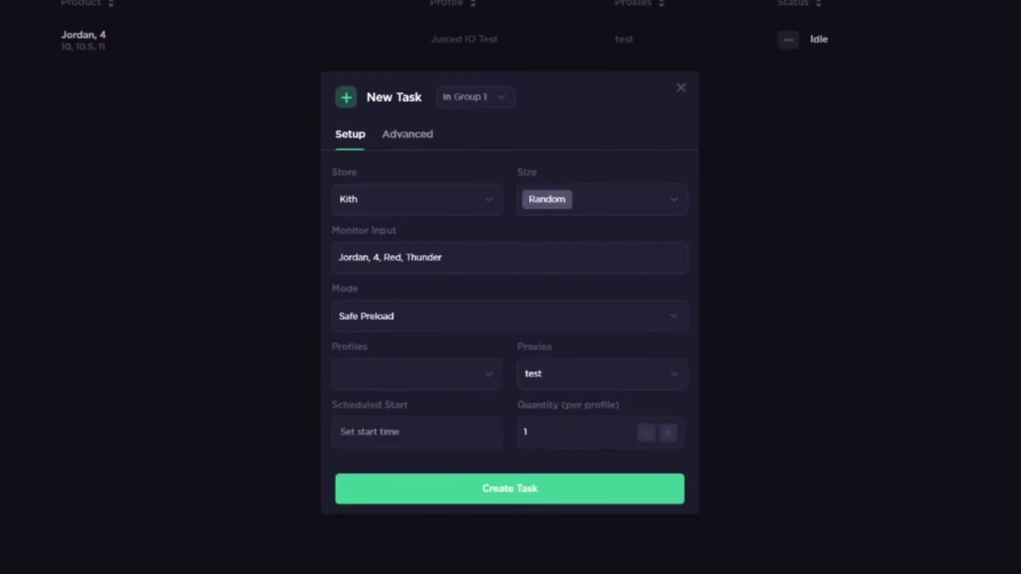
{"action": "key", "text": "Tab"}
Step: Assign the test profile group and no proxy group, then create the Kith task
{"action": "key", "text": "Down"}
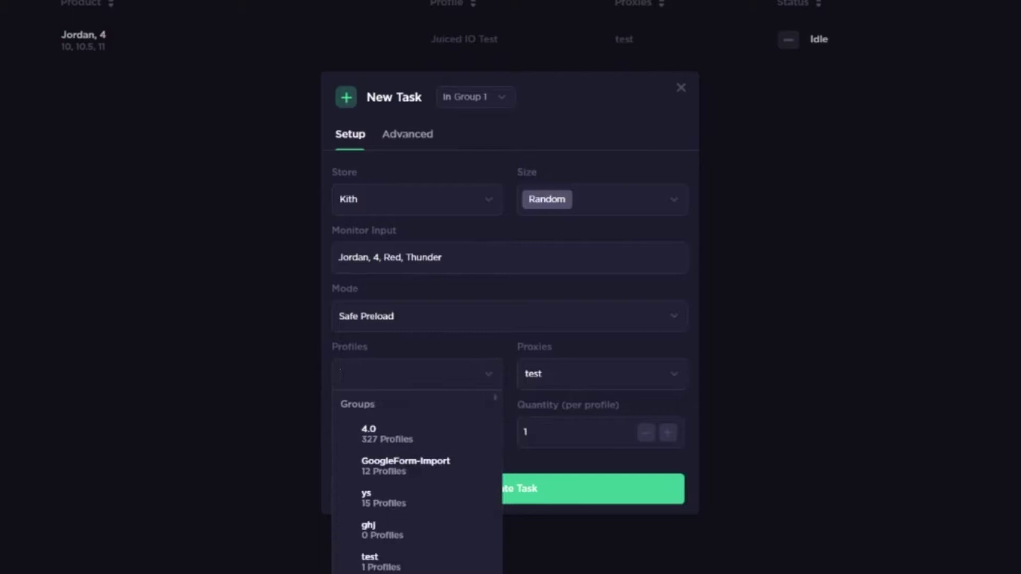
{"action": "key", "text": "Down"}
{"action": "key", "text": "Down"}
{"action": "key", "text": "Down"}
{"action": "key", "text": "Down"}
{"action": "key", "text": "Down"}
{"action": "key", "text": "Down"}
{"action": "key", "text": "Up"}
{"action": "key", "text": "Up"}
{"action": "key", "text": "Up"}
{"action": "key", "text": "Up"}
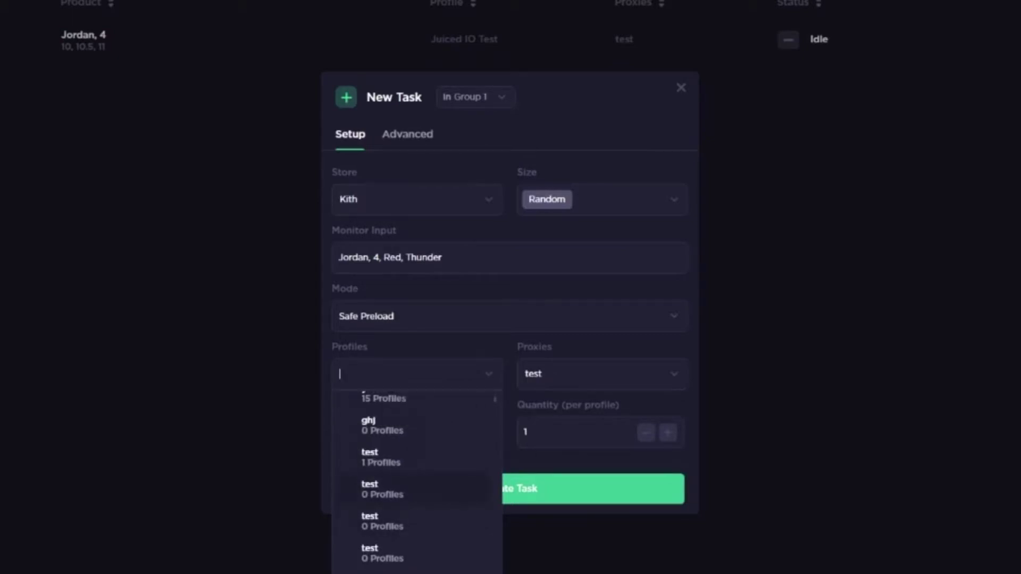
{"action": "key", "text": "Down"}
{"action": "key", "text": "Down"}
{"action": "key", "text": "Down"}
{"action": "key", "text": "Up"}
{"action": "key", "text": "Return"}
{"action": "key", "text": "Escape"}
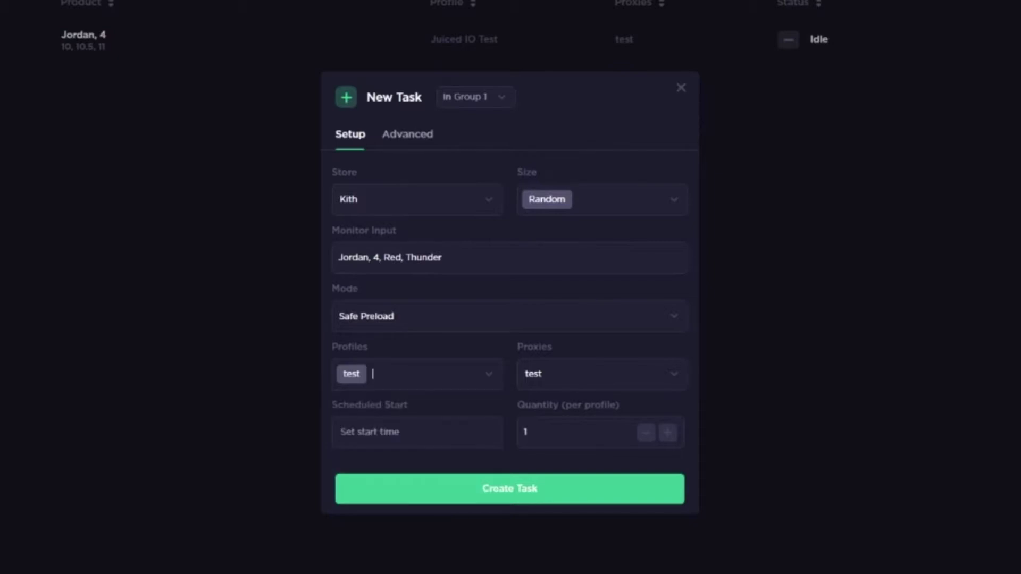
{"action": "key", "text": "Tab"}
{"action": "key", "text": "Down"}
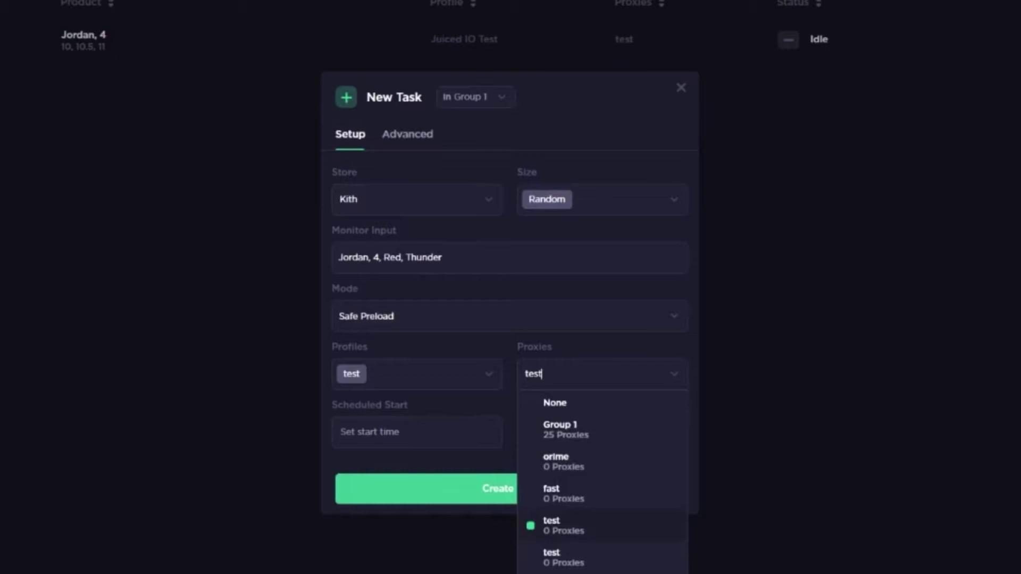
{"action": "key", "text": "Up"}
{"action": "key", "text": "Up"}
{"action": "key", "text": "Up"}
{"action": "key", "text": "Up"}
{"action": "key", "text": "Return"}
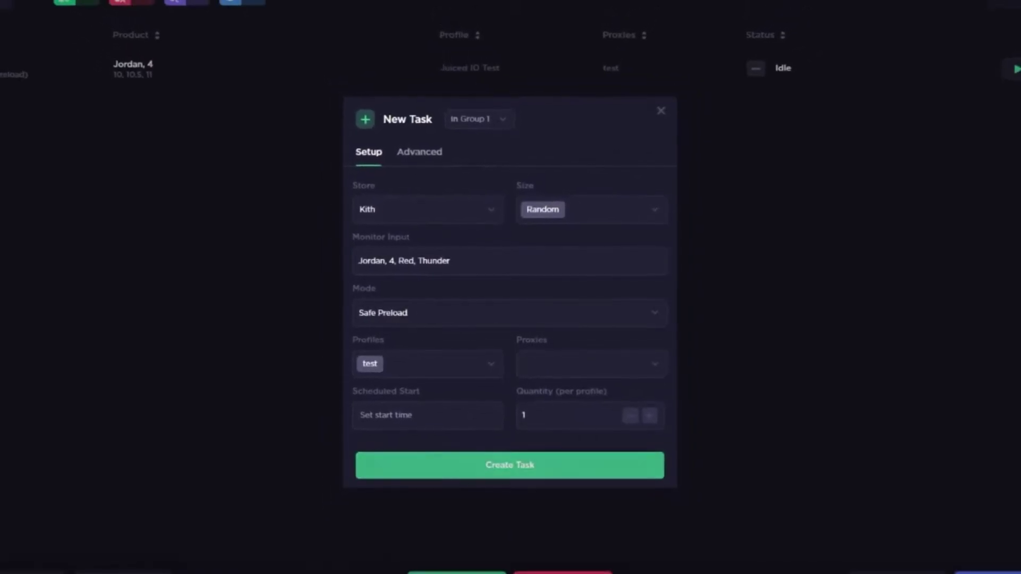
{"action": "key", "text": "Return"}
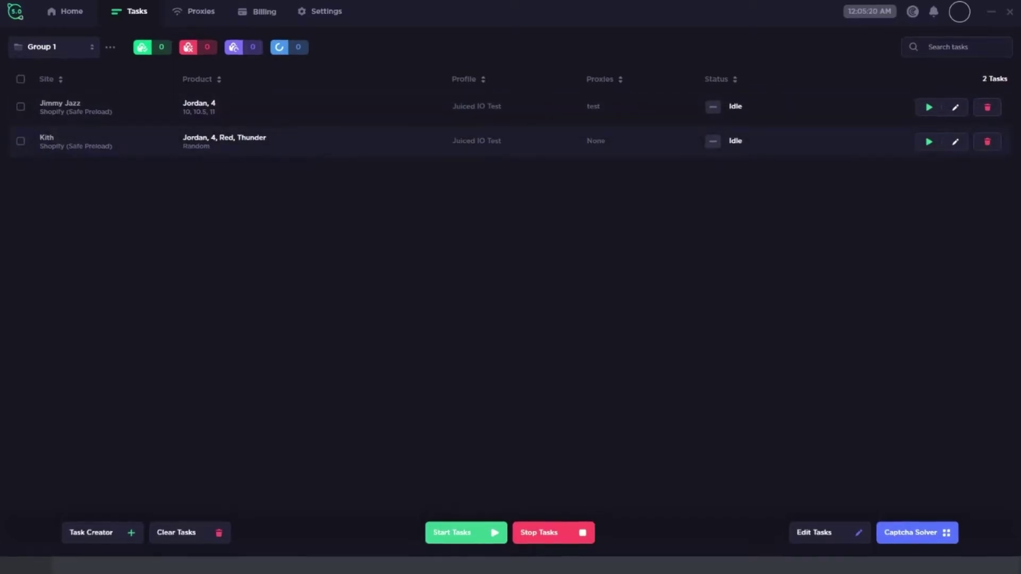
Step: In the Kith task's advanced settings, enter 20,000 ms monitor and retry delays and a 50 s timeout
{"action": "left_click", "coordinate": [954, 142]}
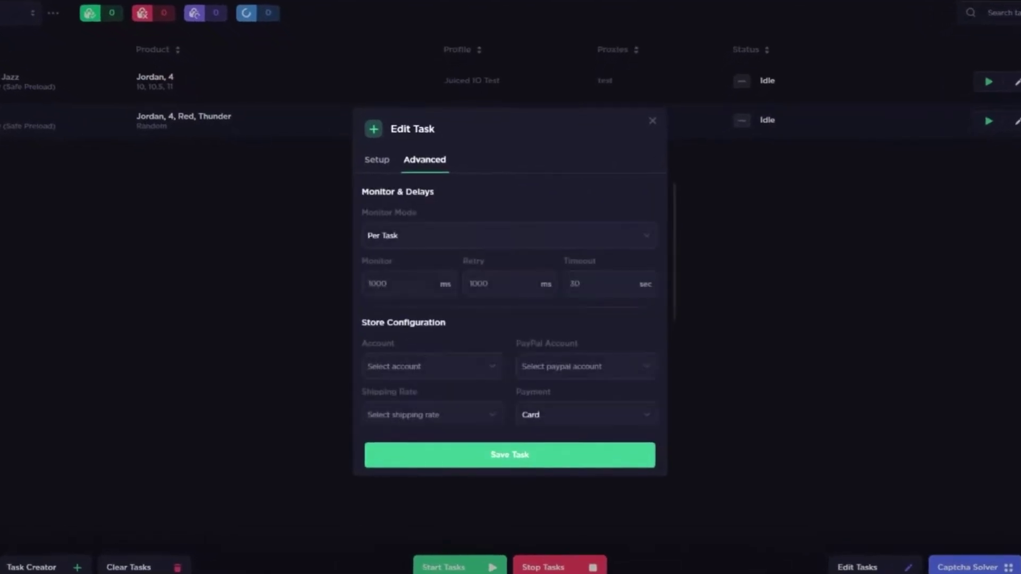
{"action": "left_click", "coordinate": [392, 283]}
{"action": "key", "text": "ctrl+a"}
{"action": "key", "text": "BackSpace"}
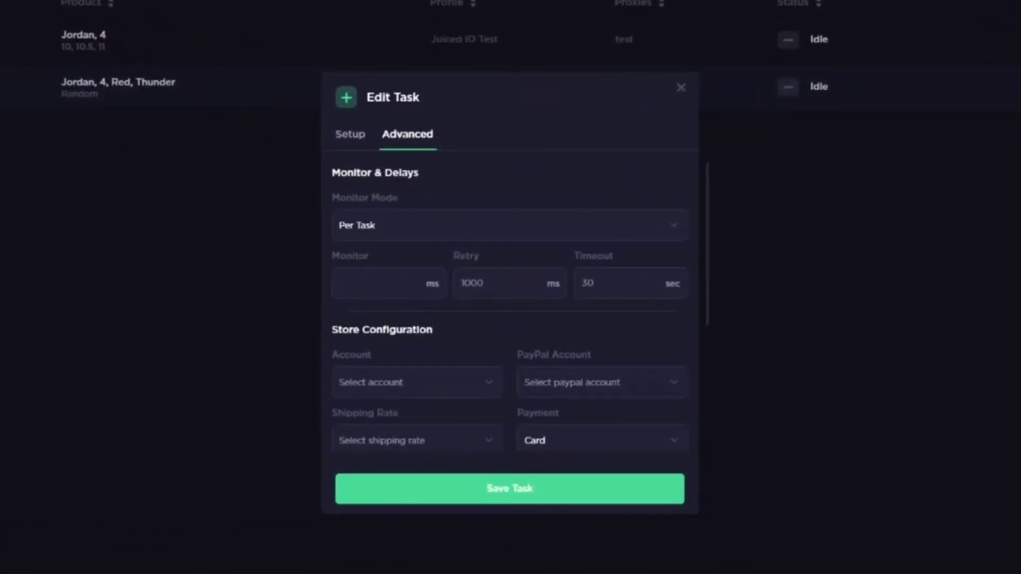
{"action": "type", "text": "200000"}
{"action": "key", "text": "Tab"}
{"action": "type", "text": "20,000"}
{"action": "key", "text": "Tab"}
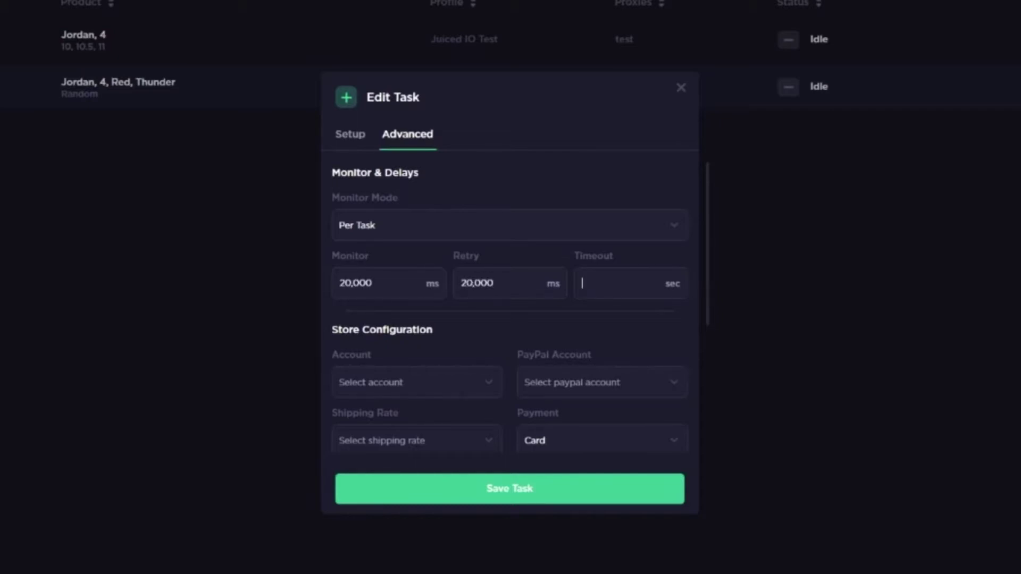
{"action": "type", "text": "50"}
{"action": "scroll", "coordinate": [510, 319], "scroll_direction": "down", "scroll_amount": 3}
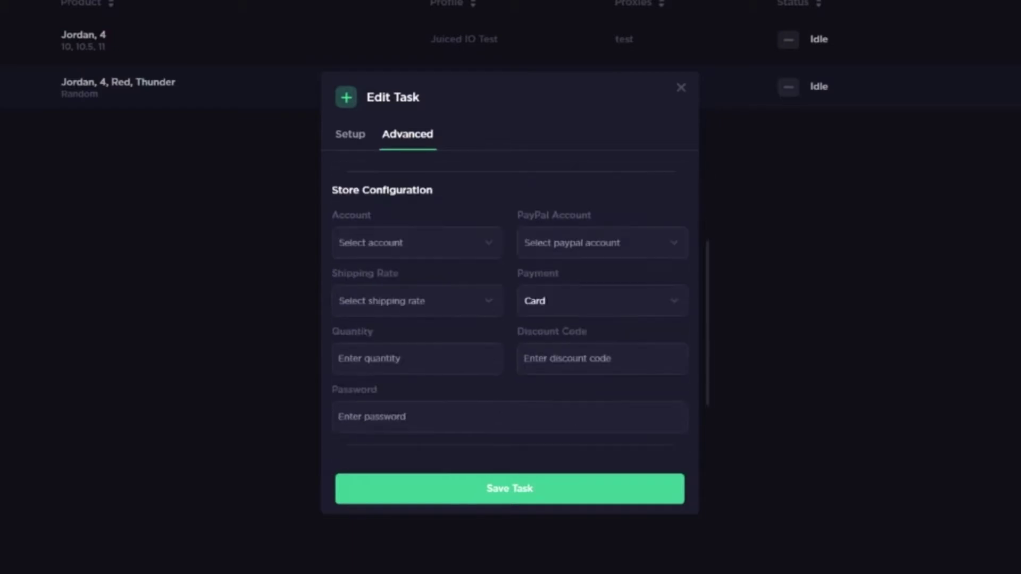
{"action": "scroll", "coordinate": [510, 319], "scroll_direction": "up", "scroll_amount": 3}
{"action": "scroll", "coordinate": [509, 320], "scroll_direction": "down", "scroll_amount": 4}
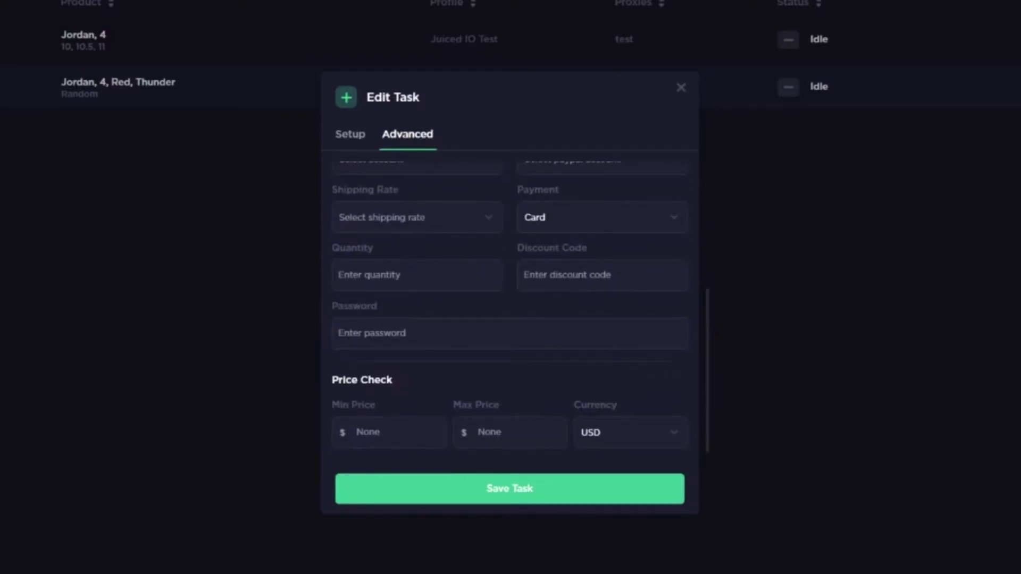
{"action": "scroll", "coordinate": [510, 319], "scroll_direction": "up", "scroll_amount": 1}
{"action": "scroll", "coordinate": [509, 319], "scroll_direction": "up", "scroll_amount": 1}
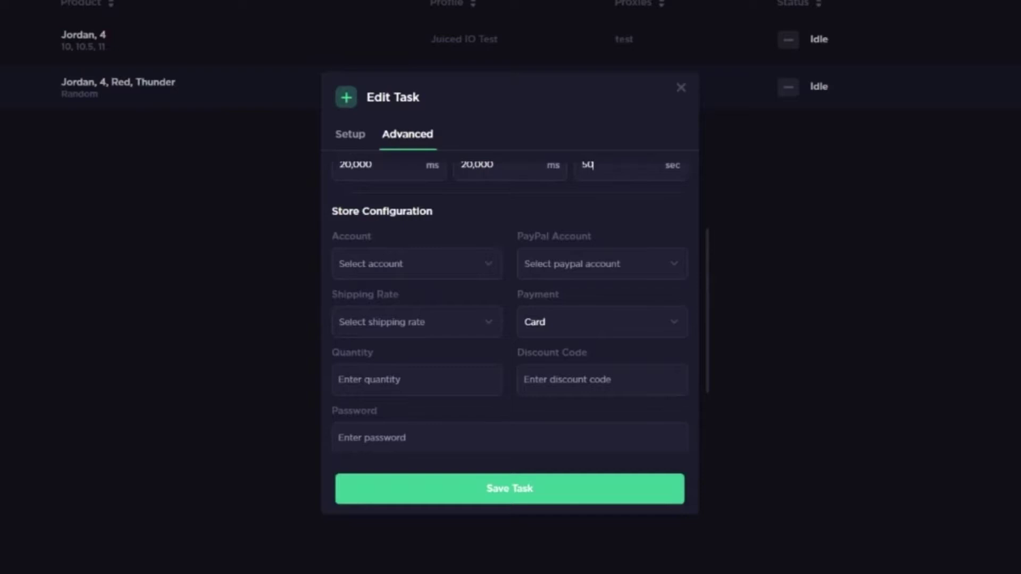
{"action": "key", "text": "Escape"}
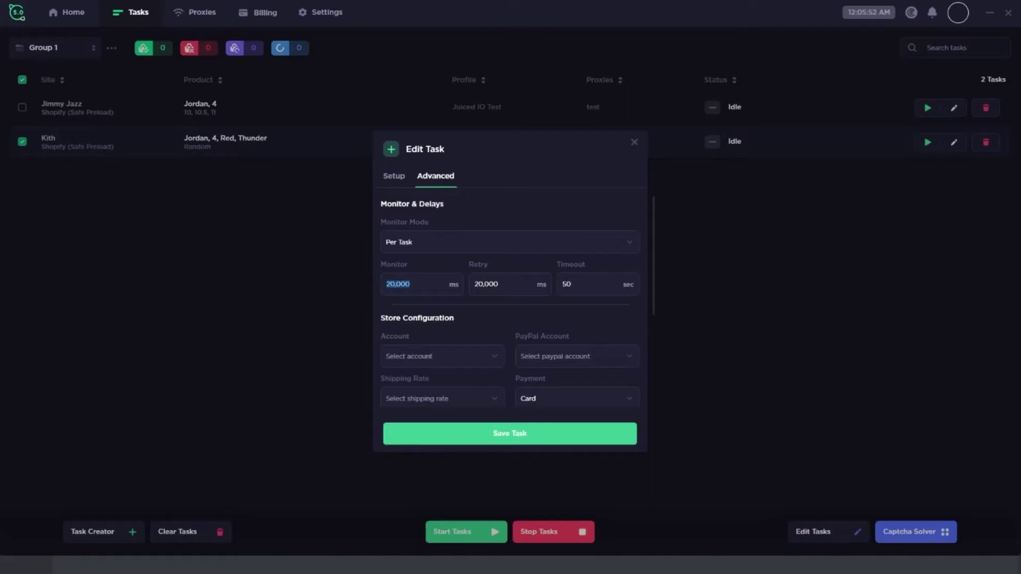
Step: Enter a 400 ms monitor delay and 4,000 ms retry delay, and type 0 into the timeout
{"action": "type", "text": "400"}
{"action": "key", "text": "Tab"}
{"action": "type", "text": "4,000"}
{"action": "key", "text": "Tab"}
{"action": "type", "text": "0"}
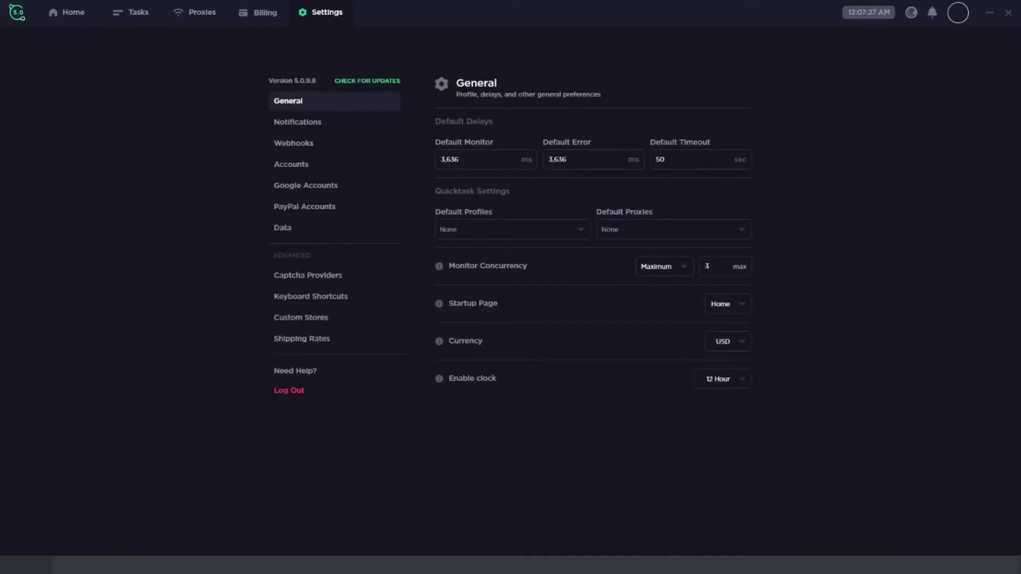
Step: Start adding a Google account with a name, cancel it, and return to the task list
{"action": "left_click", "coordinate": [306, 185]}
{"action": "left_click", "coordinate": [719, 124]}
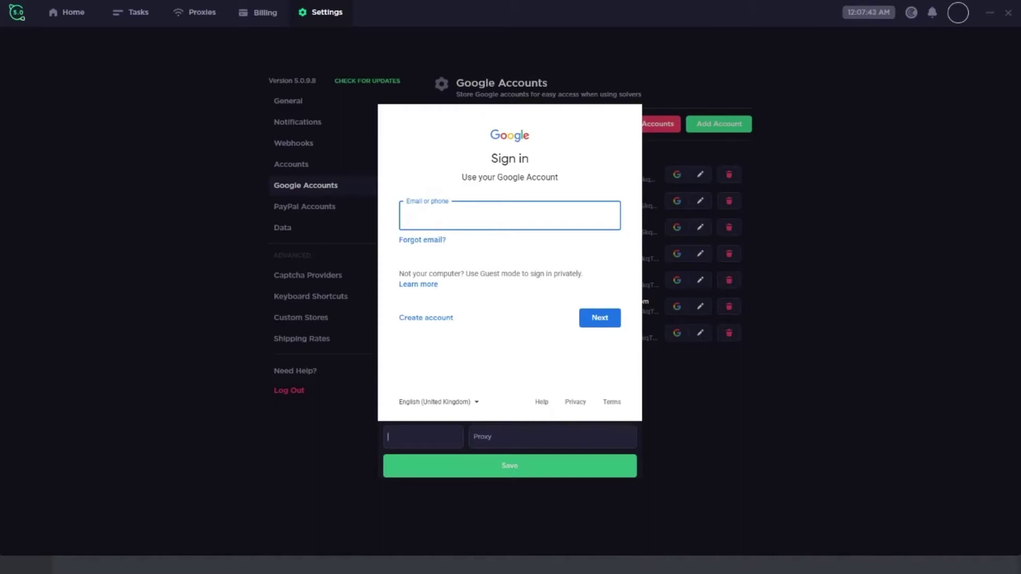
{"action": "type", "text": "jaswavvy"}
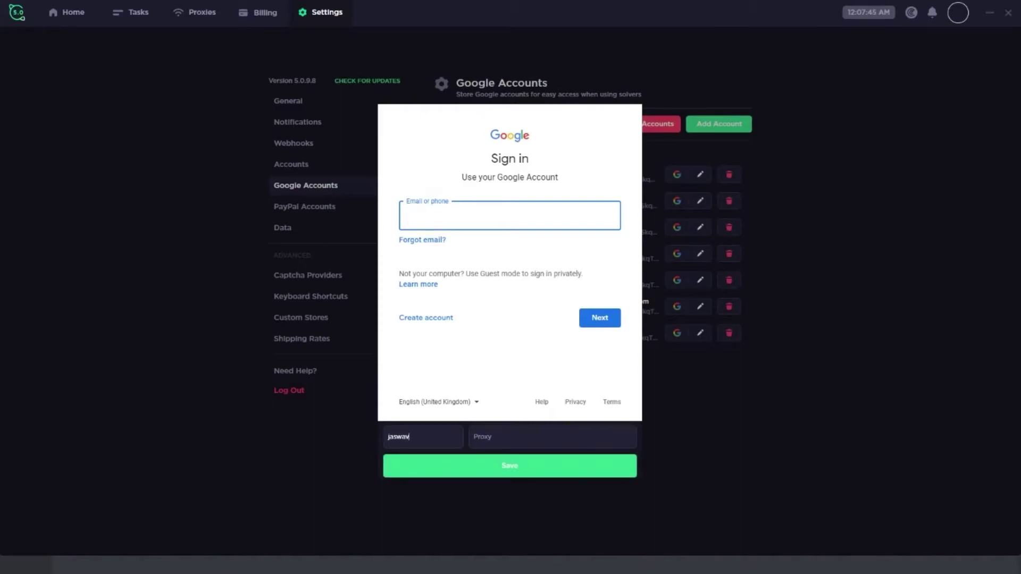
{"action": "left_click", "coordinate": [552, 437]}
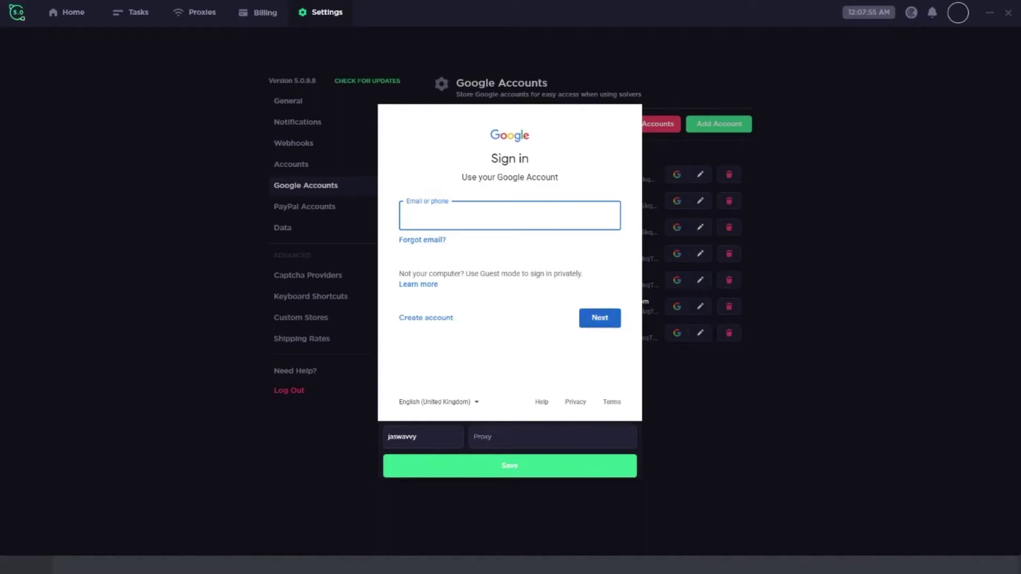
{"action": "key", "text": "Escape"}
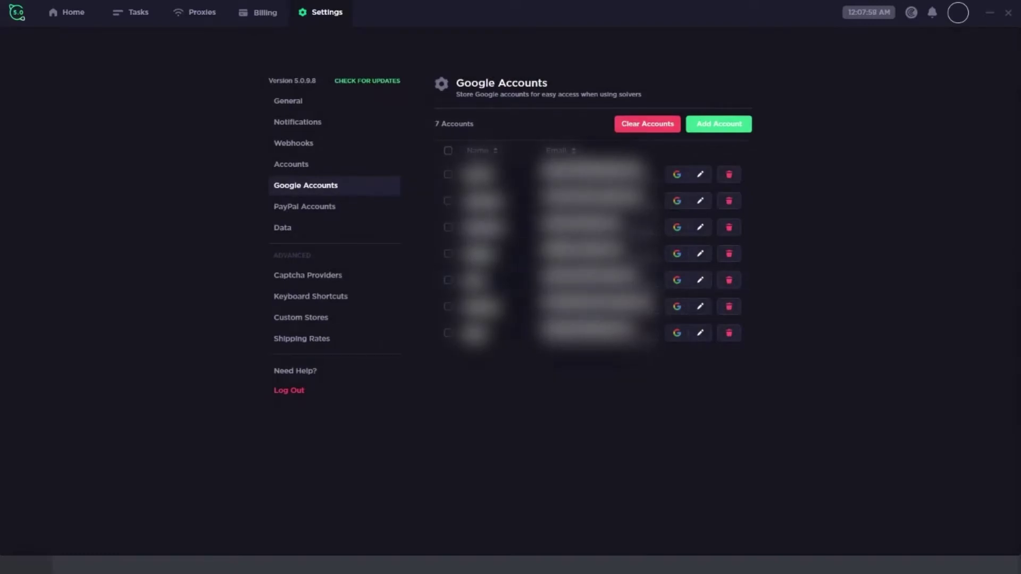
{"action": "left_click", "coordinate": [130, 11]}
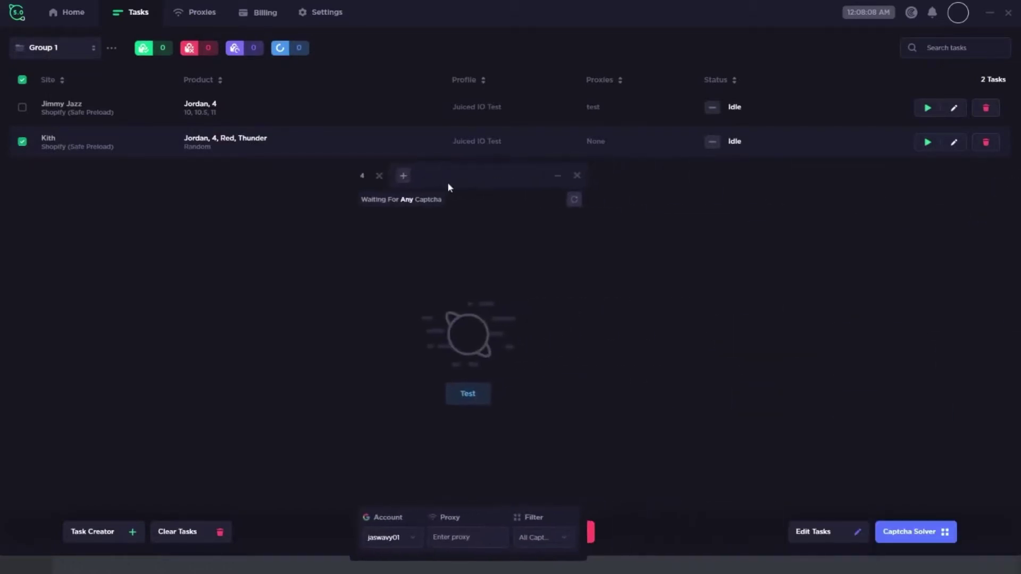
Step: Move the captcha solver aside and switch its filter to Shopify Checkpoint, then back to all captchas
{"action": "left_click_drag", "start_coordinate": [462, 172], "coordinate": [330, 197]}
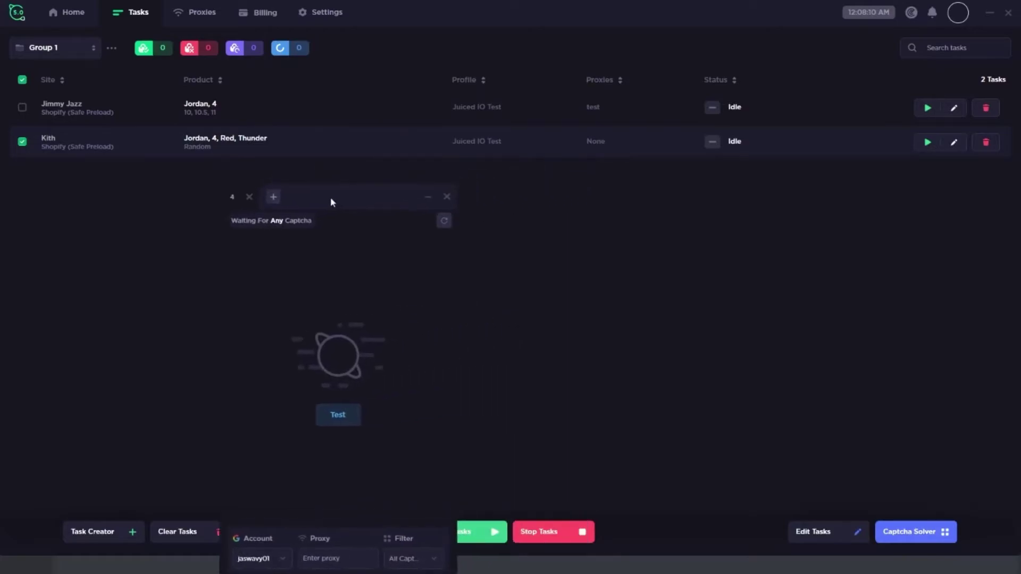
{"action": "left_click", "coordinate": [413, 563]}
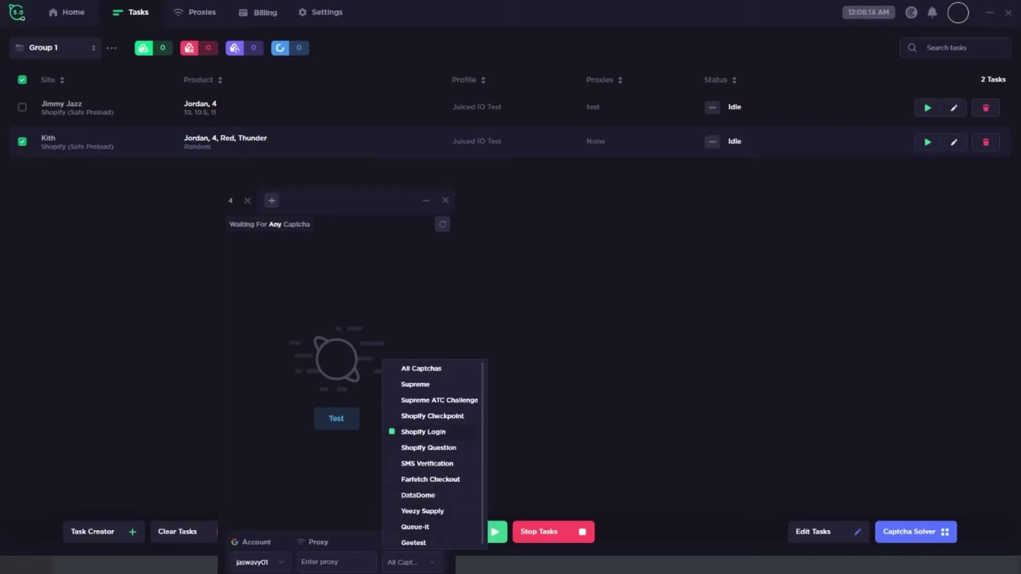
{"action": "left_click", "coordinate": [432, 416]}
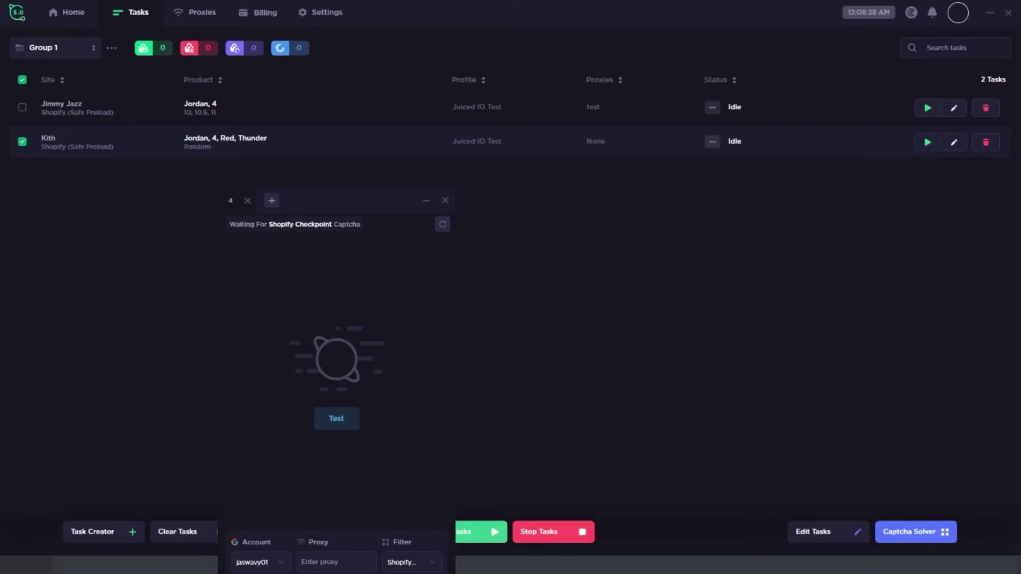
{"action": "left_click", "coordinate": [411, 562]}
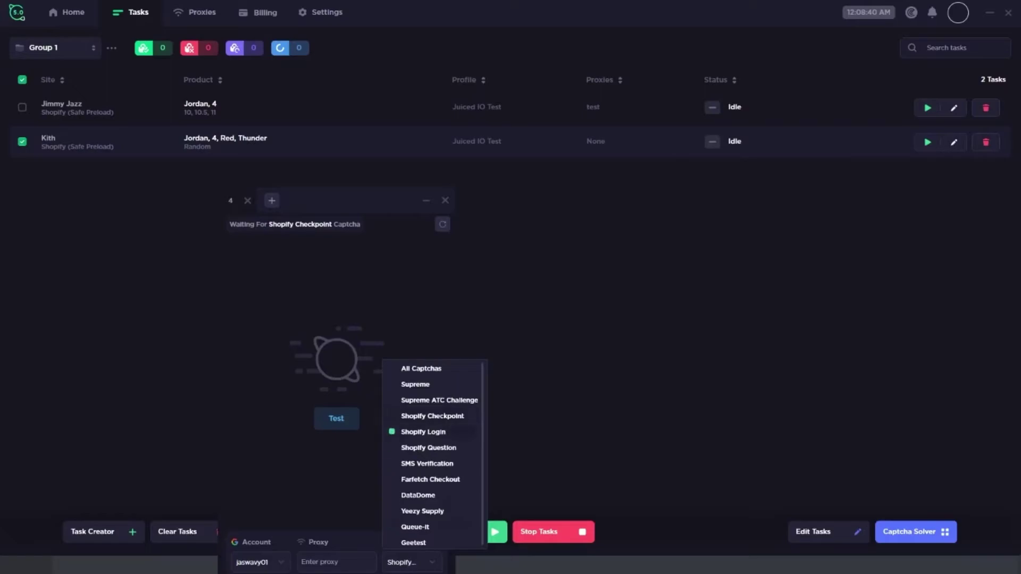
{"action": "key", "text": "Return"}
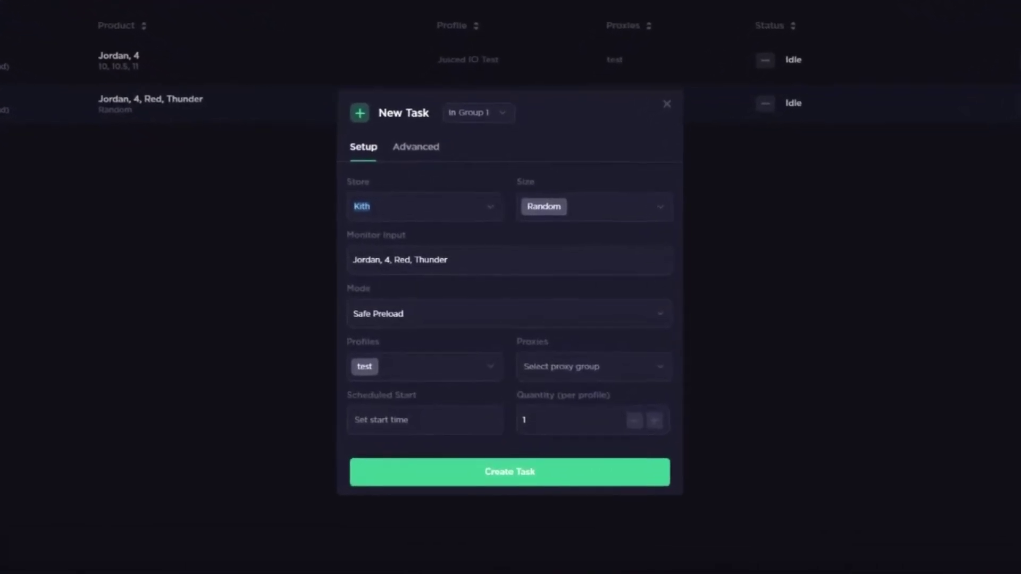
Step: Pick Yeezy Supply as the store and empty the Monitor Input field
{"action": "type", "text": "Yee"}
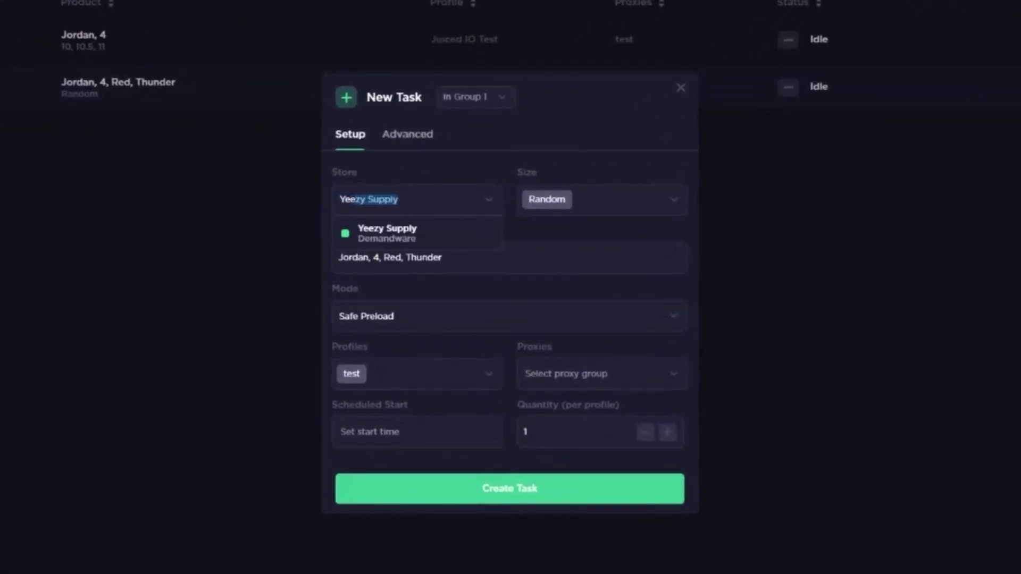
{"action": "type", "text": "zy"}
{"action": "key", "text": "Return"}
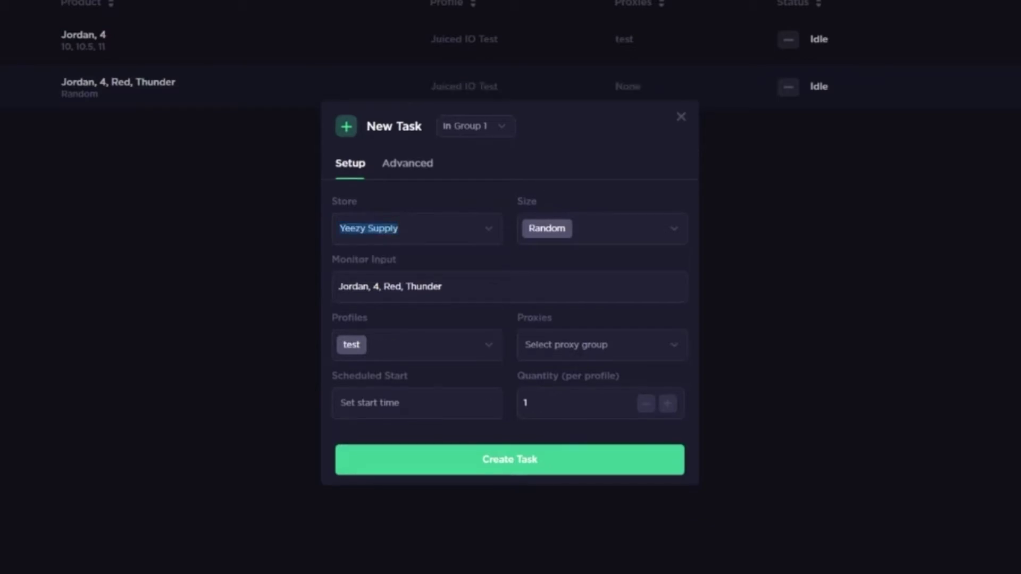
{"action": "key", "text": "Tab"}
{"action": "key", "text": "BackSpace"}
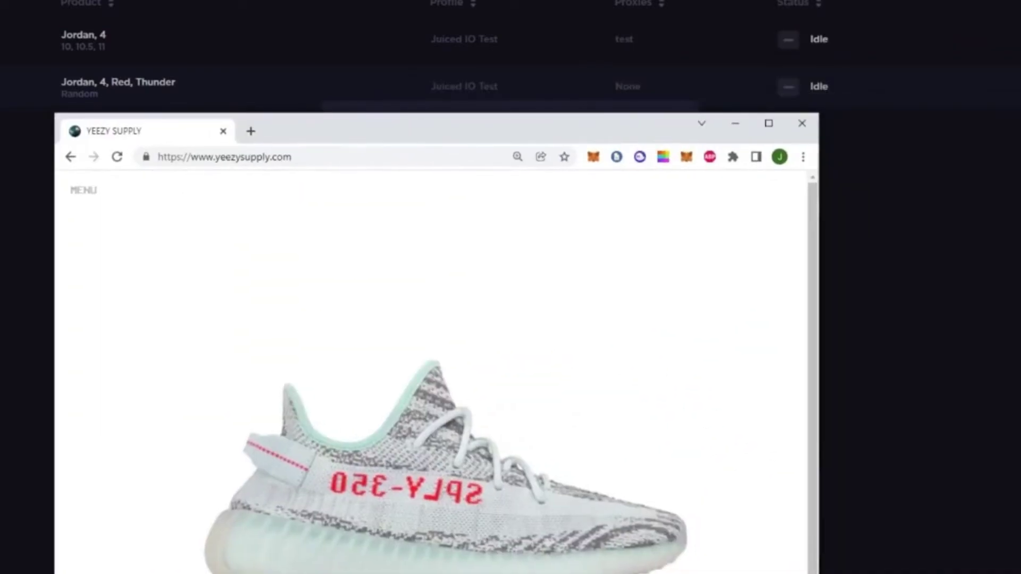
Step: Open the Yeezy Supply shoe's product page (B37571) in Chrome, then close the browser tab
{"action": "key", "text": "alt+Left"}
{"action": "right_click", "coordinate": [452, 406]}
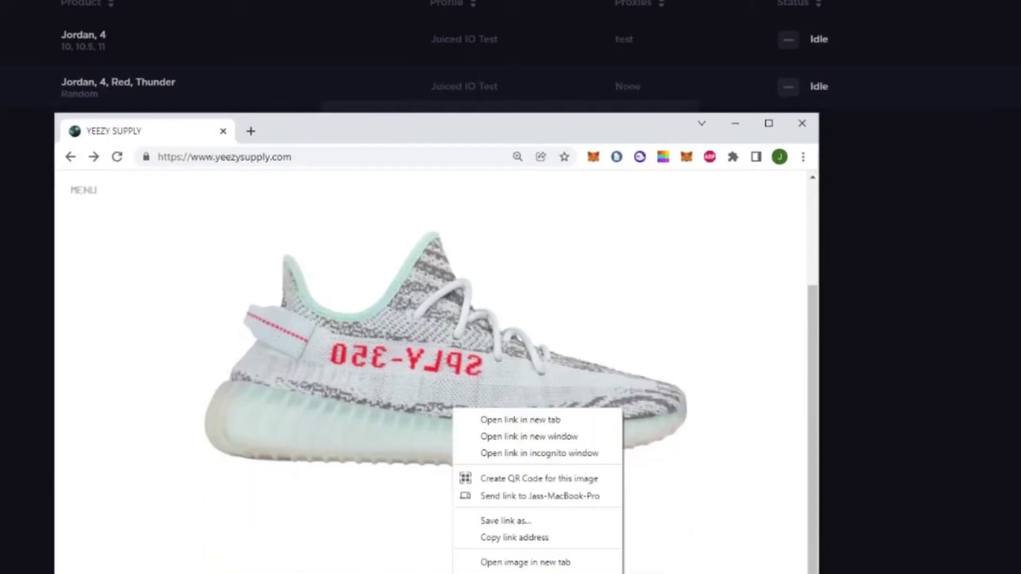
{"action": "left_click", "coordinate": [521, 537]}
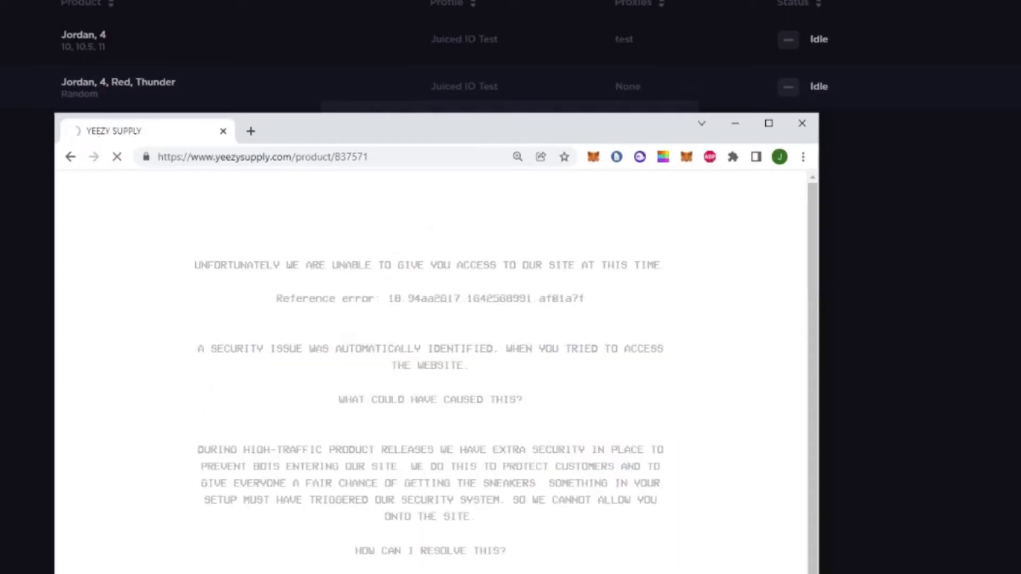
{"action": "scroll", "coordinate": [431, 372], "scroll_direction": "down", "scroll_amount": 2}
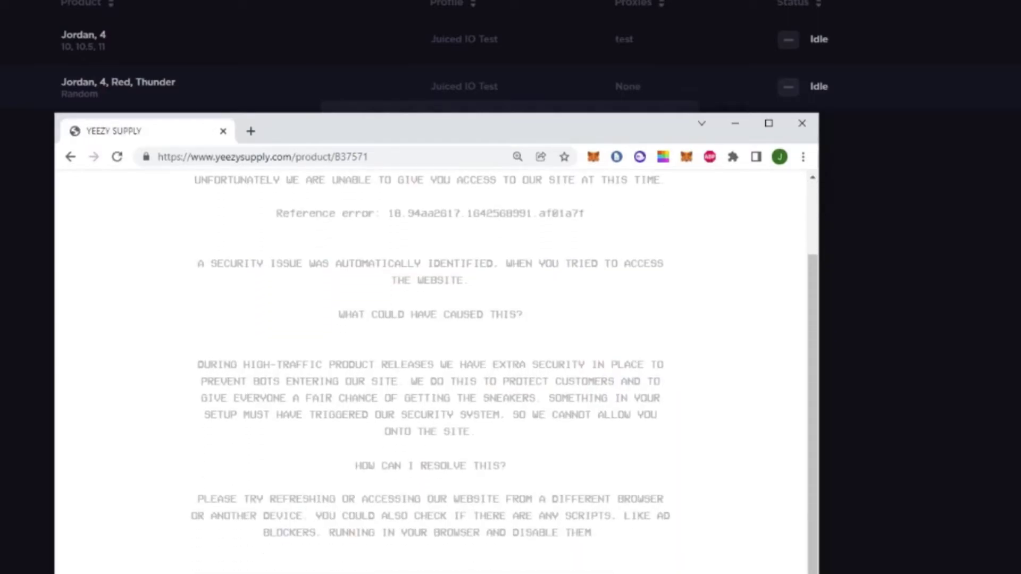
{"action": "scroll", "coordinate": [431, 372], "scroll_direction": "up", "scroll_amount": 2}
{"action": "key", "text": "ctrl+w"}
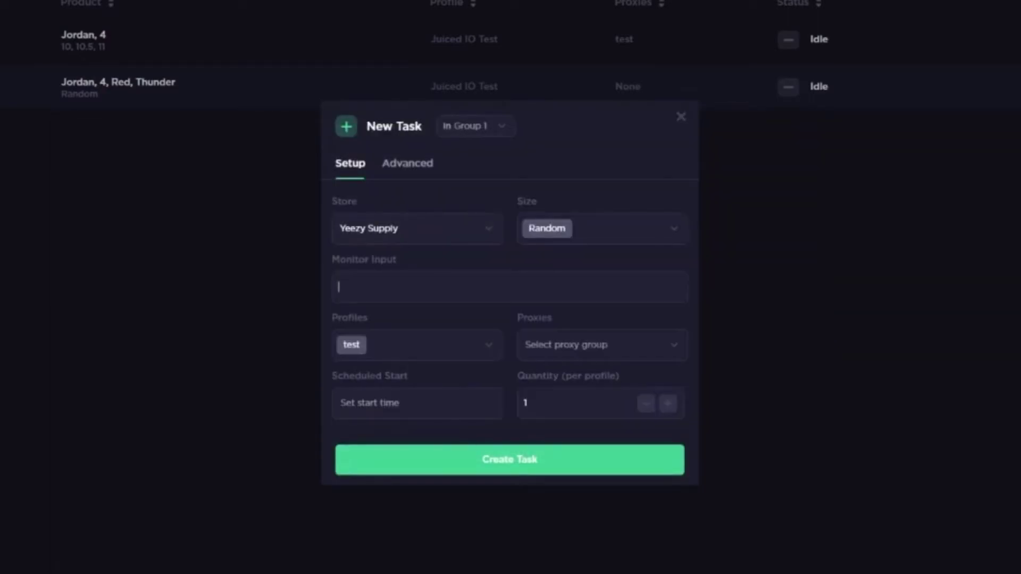
Step: Enter GW5741 as the monitor input and choose the test proxy group
{"action": "type", "text": "GW5741"}
{"action": "left_click", "coordinate": [601, 344]}
{"action": "key", "text": "Down"}
{"action": "key", "text": "Down"}
{"action": "key", "text": "Down"}
{"action": "key", "text": "Down"}
{"action": "key", "text": "Down"}
{"action": "key", "text": "Return"}
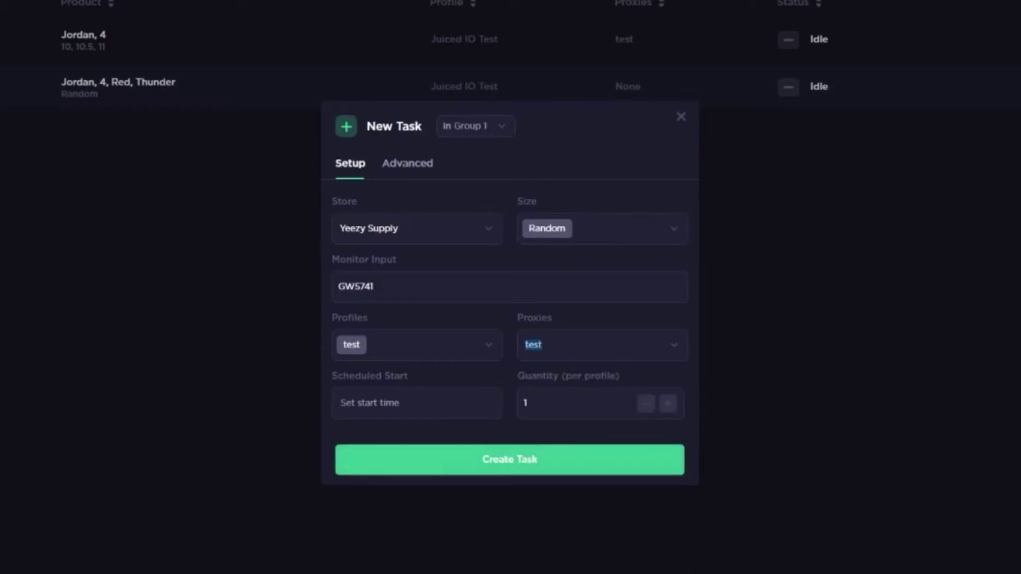
Step: Review the Advanced tab's 4,000 ms monitor delay, then close the task form
{"action": "left_click", "coordinate": [408, 163]}
{"action": "left_click_drag", "start_coordinate": [367, 312], "coordinate": [346, 312]}
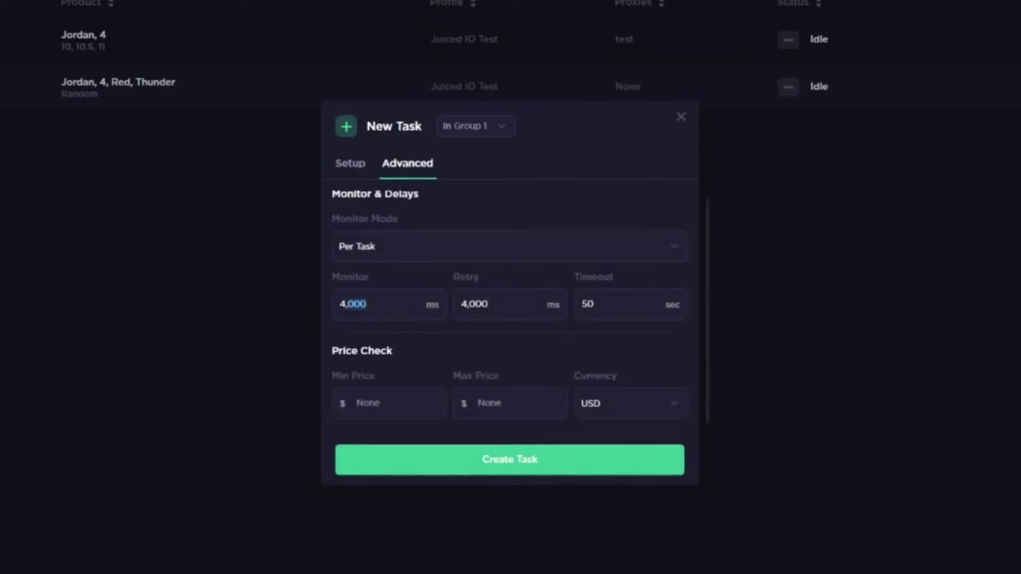
{"action": "scroll", "coordinate": [508, 303], "scroll_direction": "up", "scroll_amount": 1}
{"action": "scroll", "coordinate": [508, 303], "scroll_direction": "down", "scroll_amount": 1}
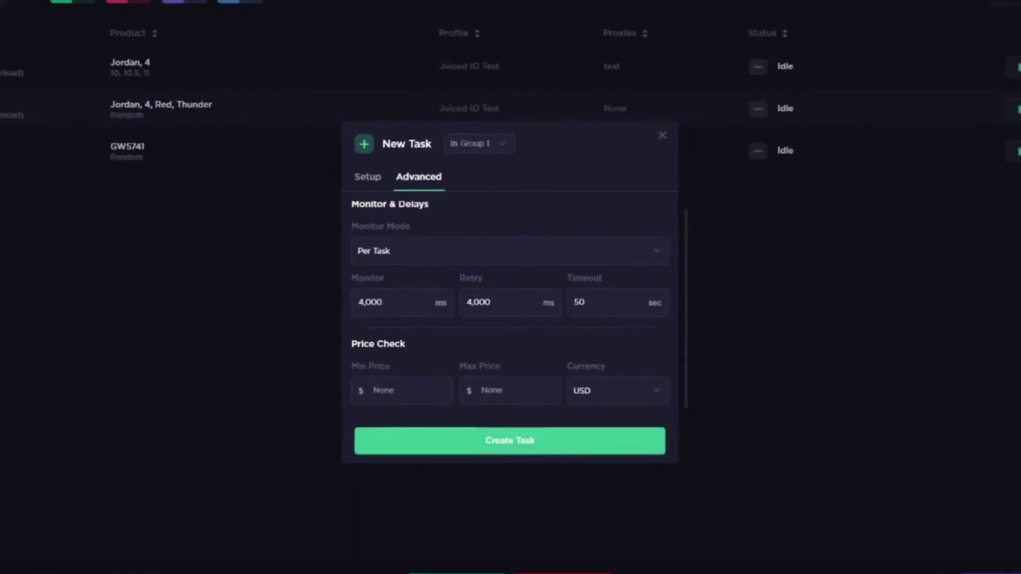
{"action": "key", "text": "Escape"}
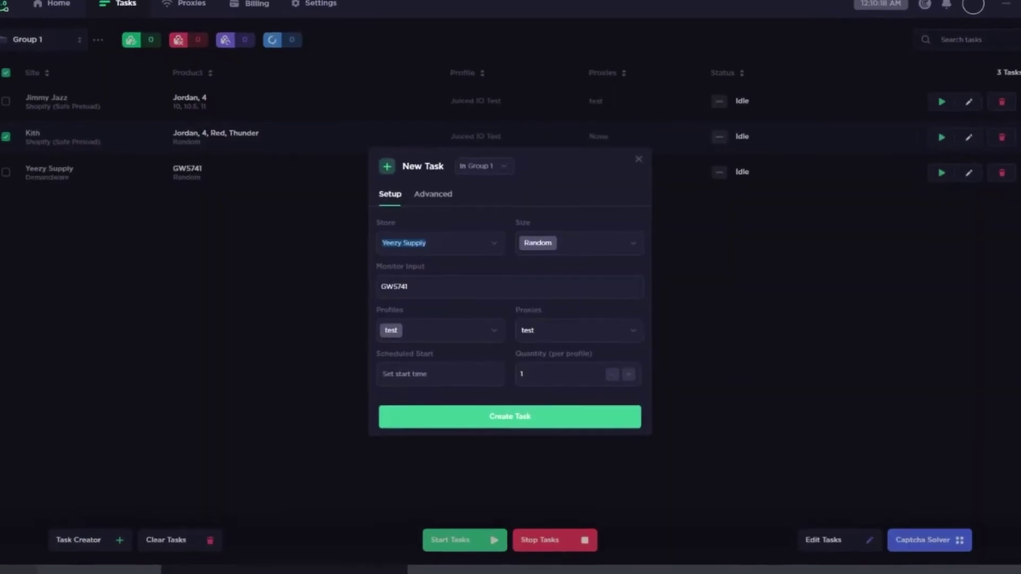
Step: Set the store to Supreme US and the size to Small
{"action": "type", "text": "Supreme EU"}
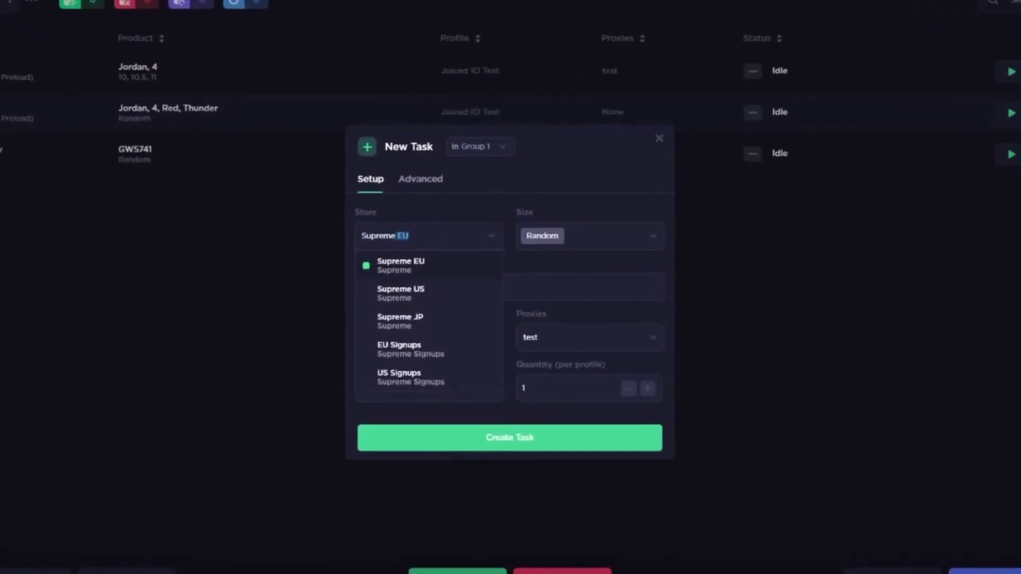
{"action": "key", "text": "Down"}
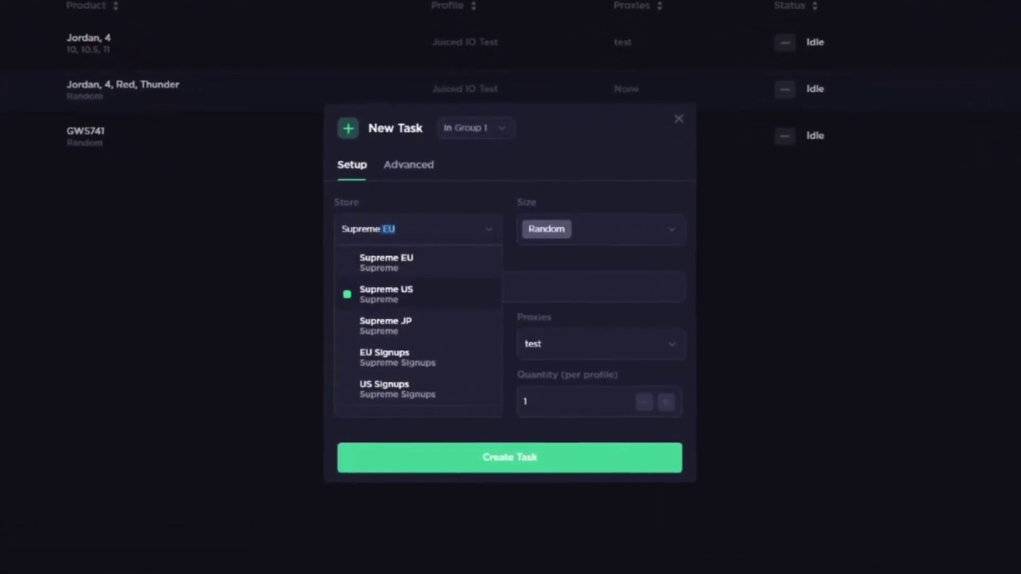
{"action": "key", "text": "Return"}
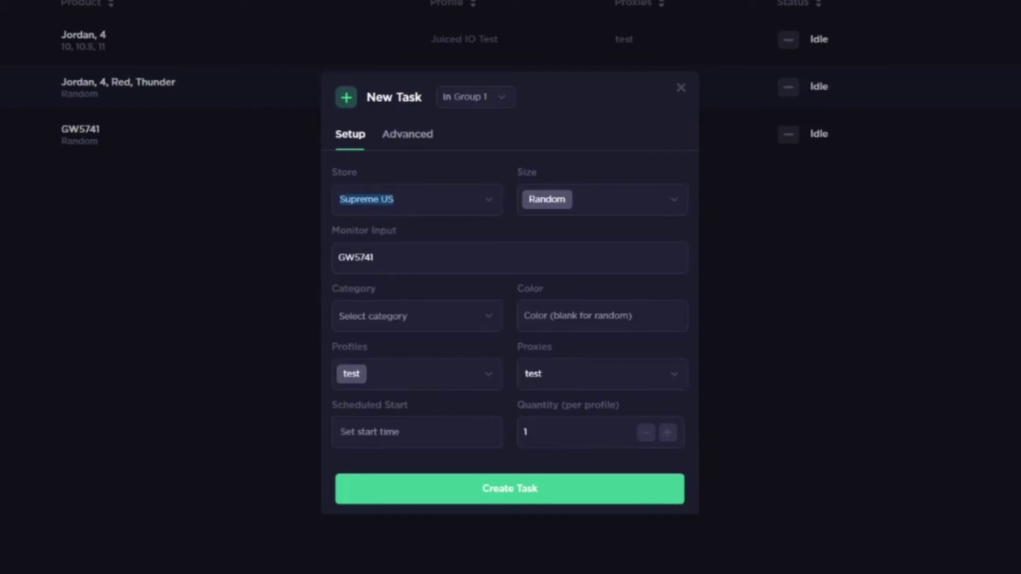
{"action": "key", "text": "Tab"}
{"action": "key", "text": "BackSpace"}
{"action": "scroll", "coordinate": [601, 346], "scroll_direction": "down", "scroll_amount": 15}
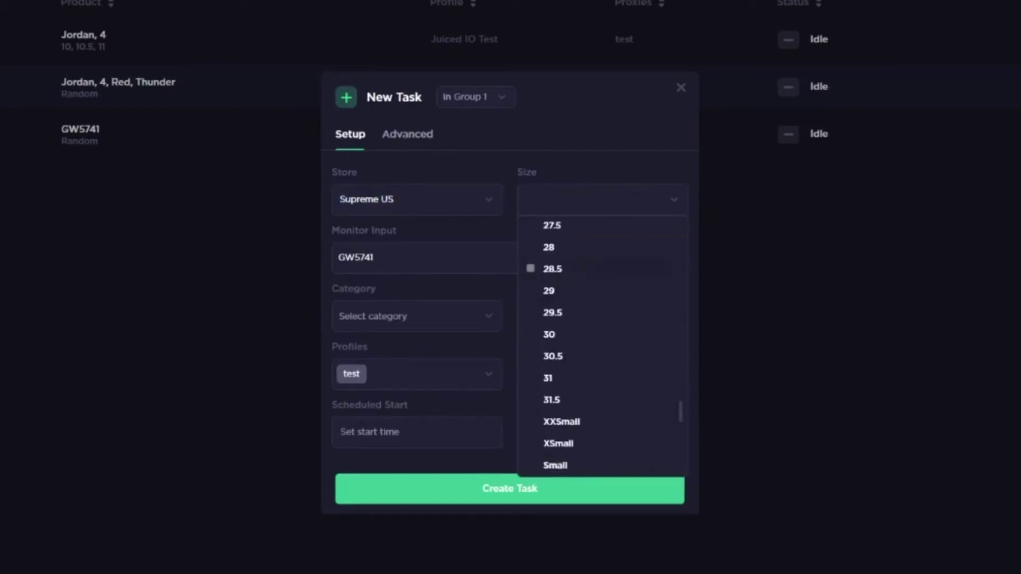
{"action": "type", "text": "small"}
{"action": "key", "text": "Return"}
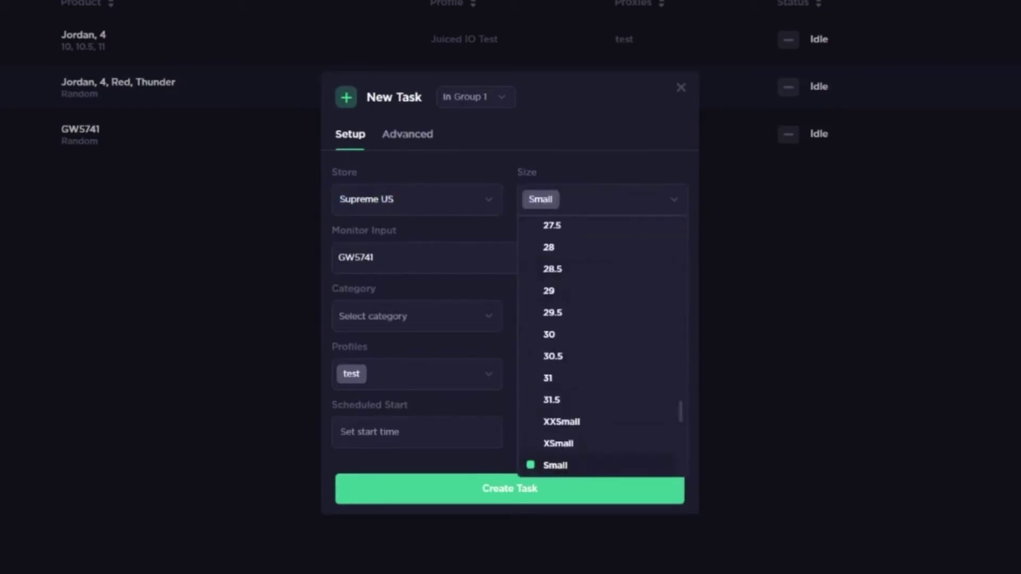
{"action": "key", "text": "Escape"}
Step: Replace the old GW5741 monitor keyword with 'box,logo'
{"action": "key", "text": "Tab"}
{"action": "key", "text": "BackSpace"}
{"action": "key", "text": "Tab"}
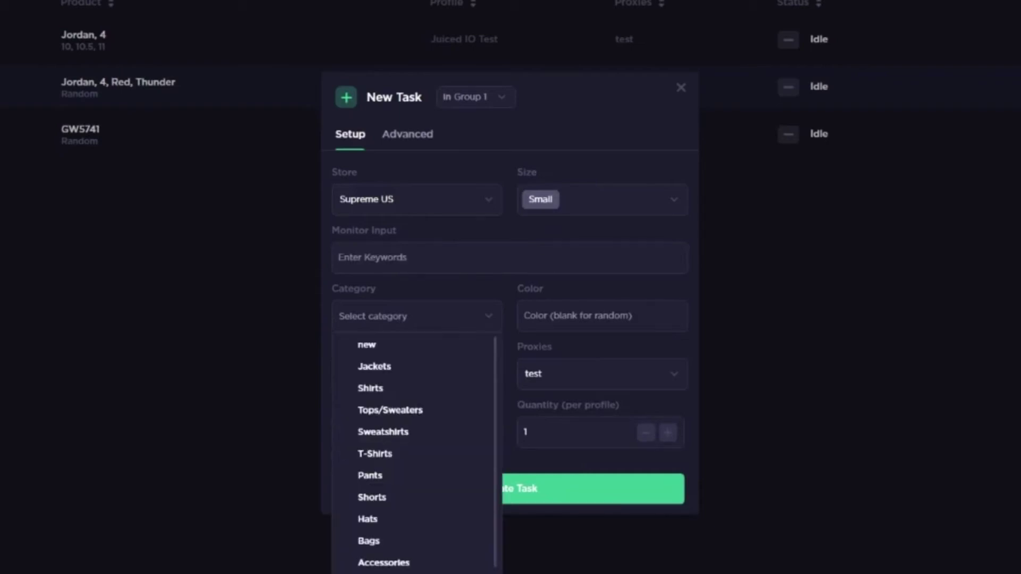
{"action": "key", "text": "shift+Tab"}
{"action": "type", "text": "box,"}
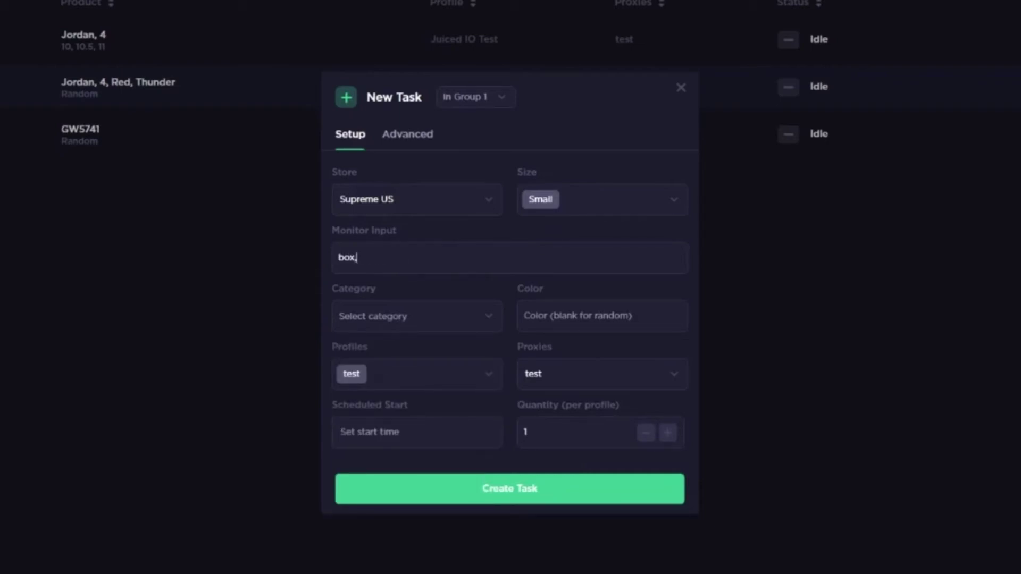
{"action": "type", "text": "logo"}
Step: Choose the T-Shirts category, complete the keywords as 'box, logo, tee', and set colour black
{"action": "key", "text": "Tab"}
{"action": "key", "text": "Down"}
{"action": "key", "text": "Up"}
{"action": "key", "text": "Down"}
{"action": "key", "text": "Down"}
{"action": "key", "text": "Down"}
{"action": "key", "text": "Down"}
{"action": "key", "text": "Up"}
{"action": "key", "text": "Up"}
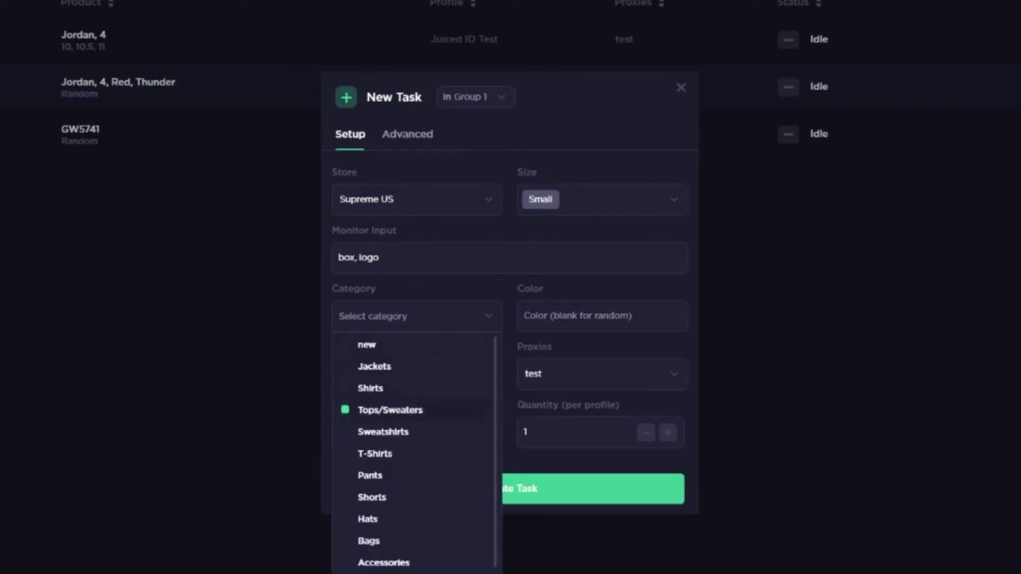
{"action": "key", "text": "Up"}
{"action": "key", "text": "Down"}
{"action": "key", "text": "Down"}
{"action": "key", "text": "Down"}
{"action": "key", "text": "Down"}
{"action": "key", "text": "Return"}
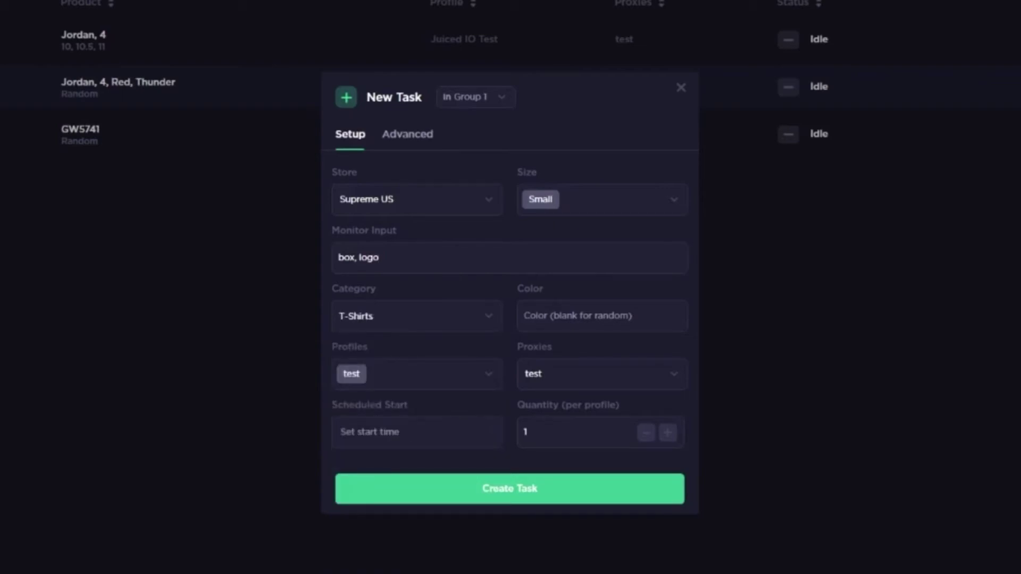
{"action": "type", "text": ", tee"}
{"action": "left_click", "coordinate": [524, 316]}
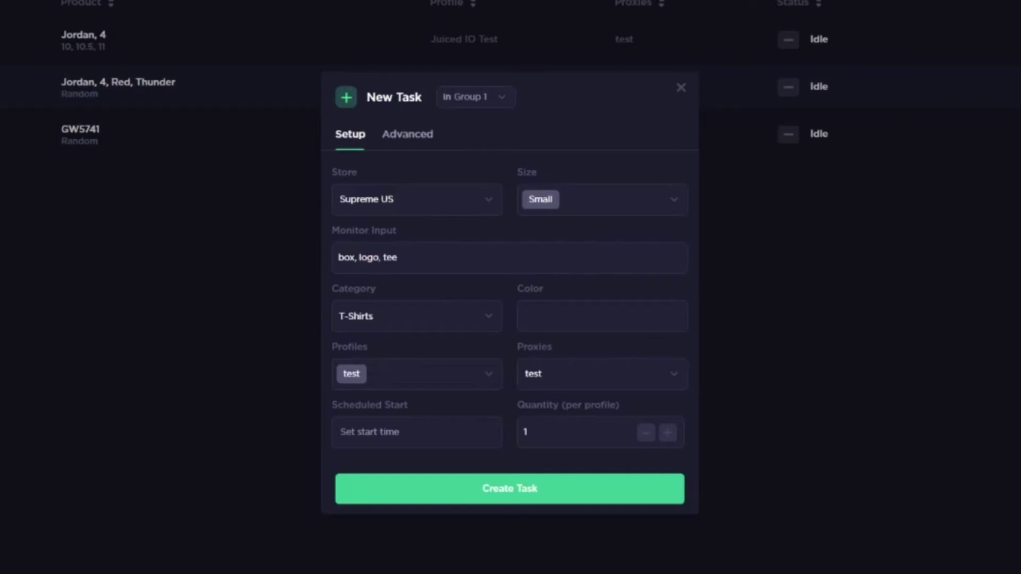
{"action": "type", "text": "black"}
Step: Set monitor and retry delays to 500 ms, create the task, and reopen it to check
{"action": "left_click", "coordinate": [408, 135]}
{"action": "double_click", "coordinate": [353, 275]}
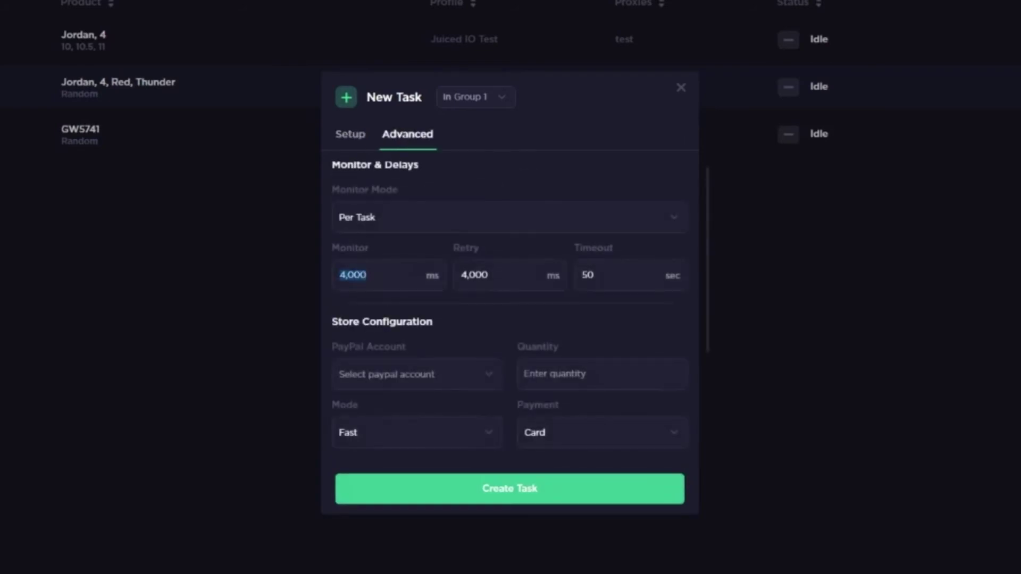
{"action": "type", "text": "500"}
{"action": "key", "text": "Tab"}
{"action": "type", "text": "5000"}
{"action": "key", "text": "BackSpace"}
{"action": "left_click", "coordinate": [350, 134]}
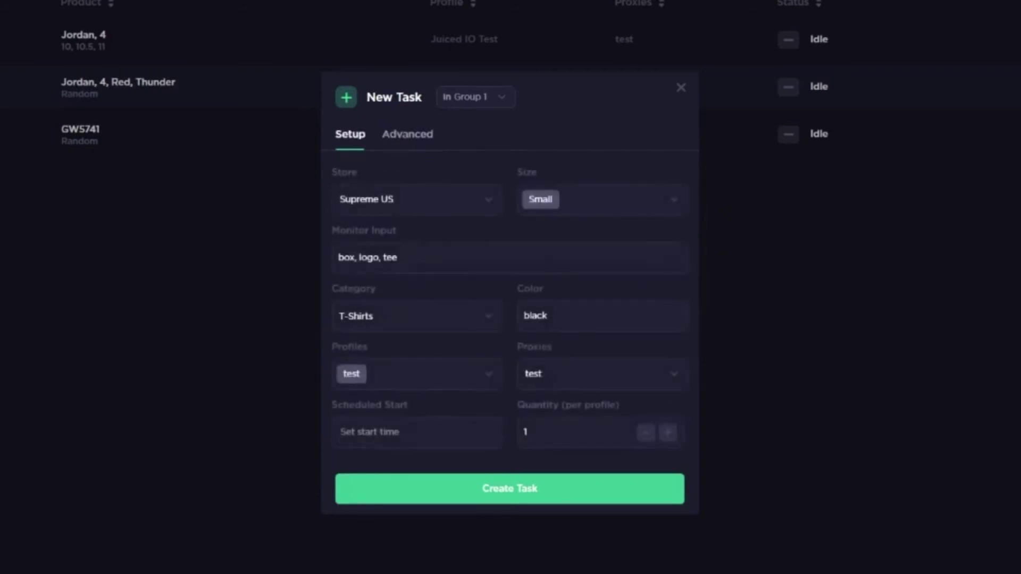
{"action": "left_click", "coordinate": [510, 488]}
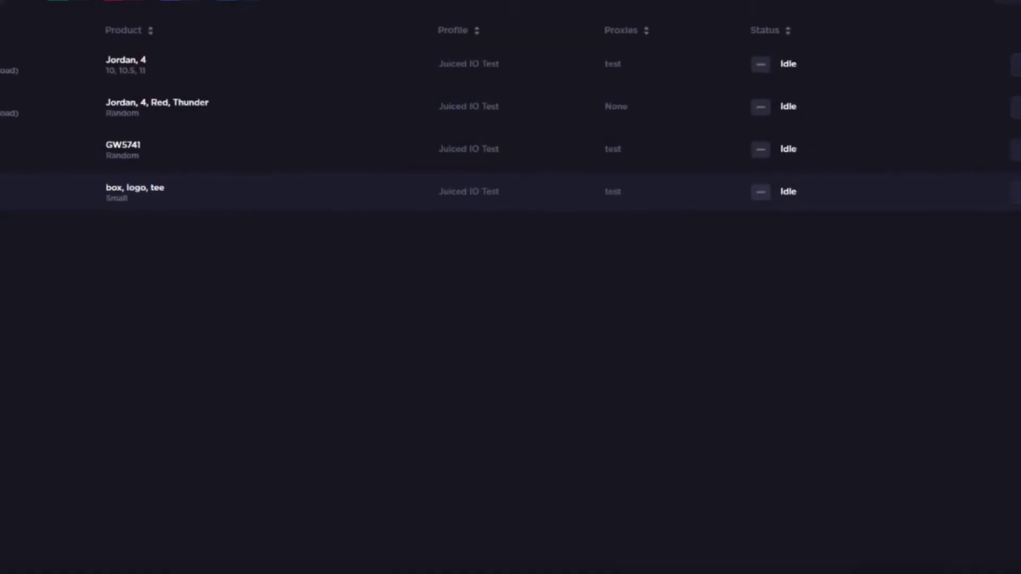
{"action": "left_click", "coordinate": [1019, 191]}
{"action": "left_click", "coordinate": [418, 150]}
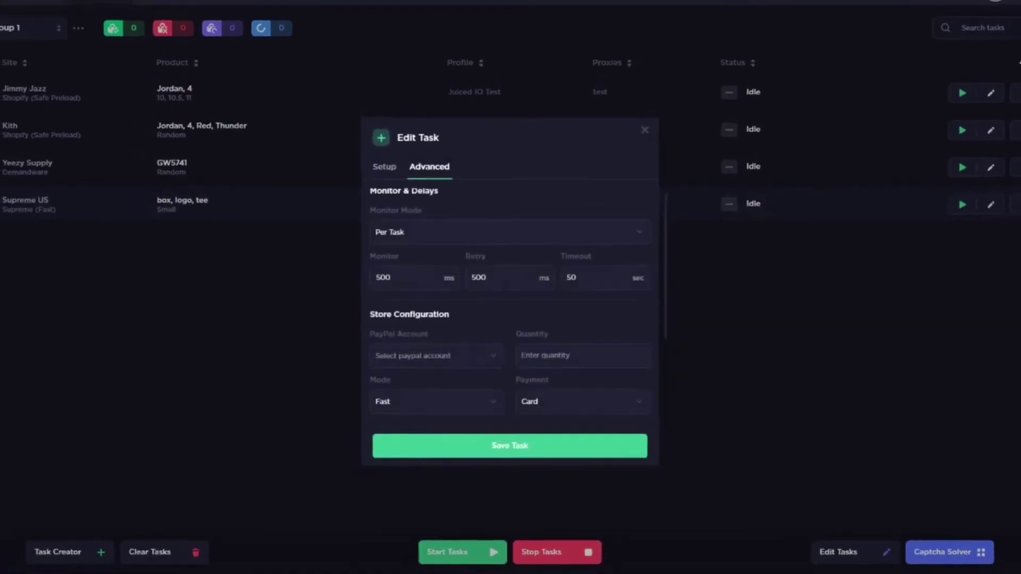
Step: Save the reviewed task and set the default error delay to 500 ms
{"action": "left_click", "coordinate": [509, 445]}
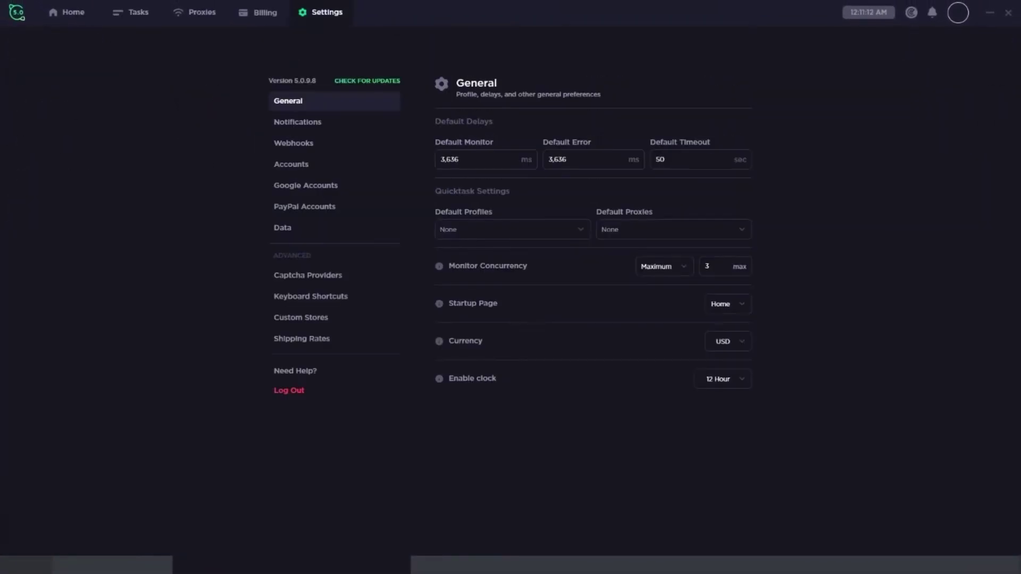
{"action": "double_click", "coordinate": [449, 160]}
{"action": "double_click", "coordinate": [557, 160]}
{"action": "type", "text": "500"}
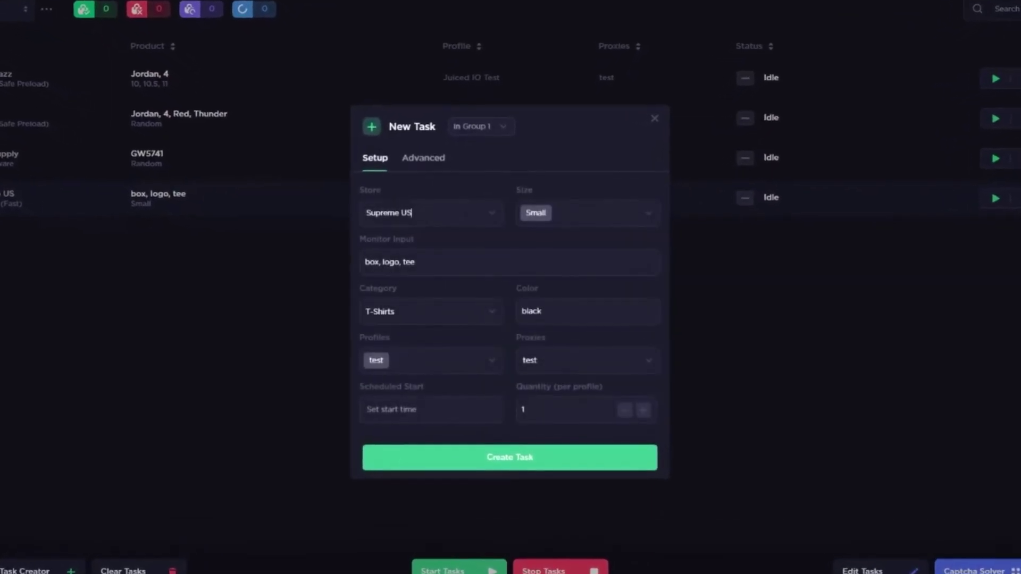
Step: Set the store to Footlocker and the size to Random
{"action": "left_click", "coordinate": [394, 210]}
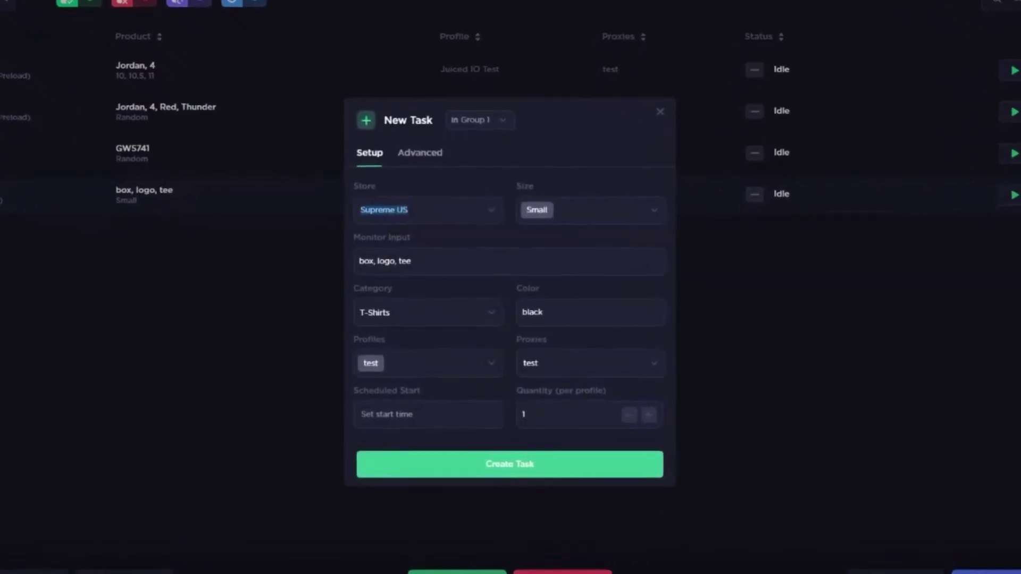
{"action": "type", "text": "Footlocker"}
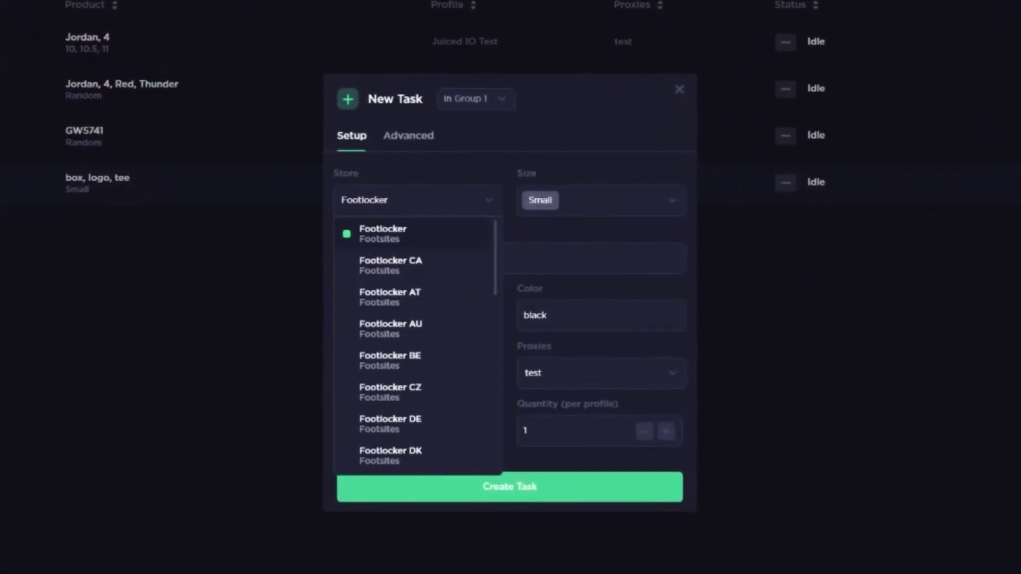
{"action": "key", "text": "Return"}
{"action": "key", "text": "Tab"}
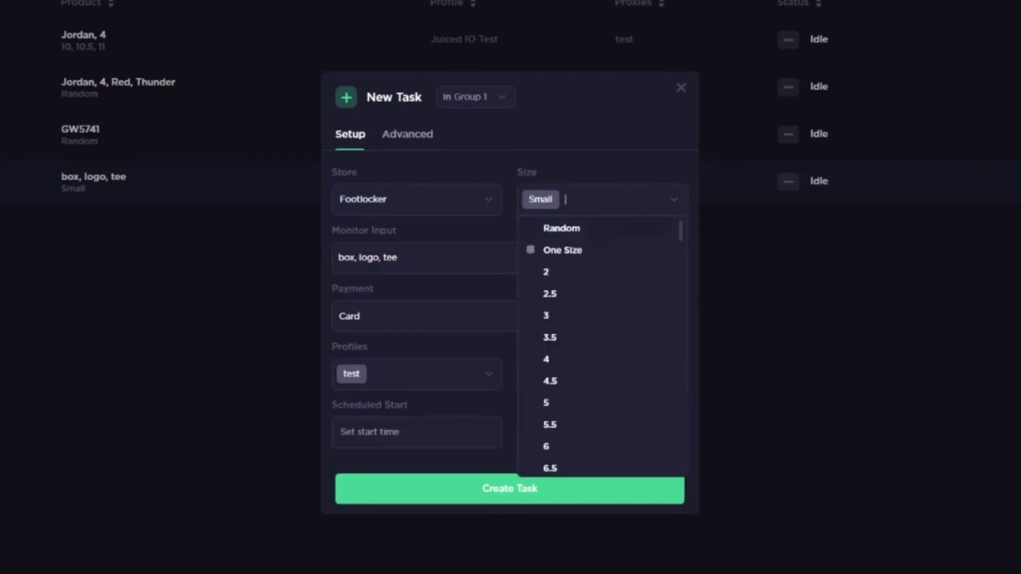
{"action": "type", "text": "small"}
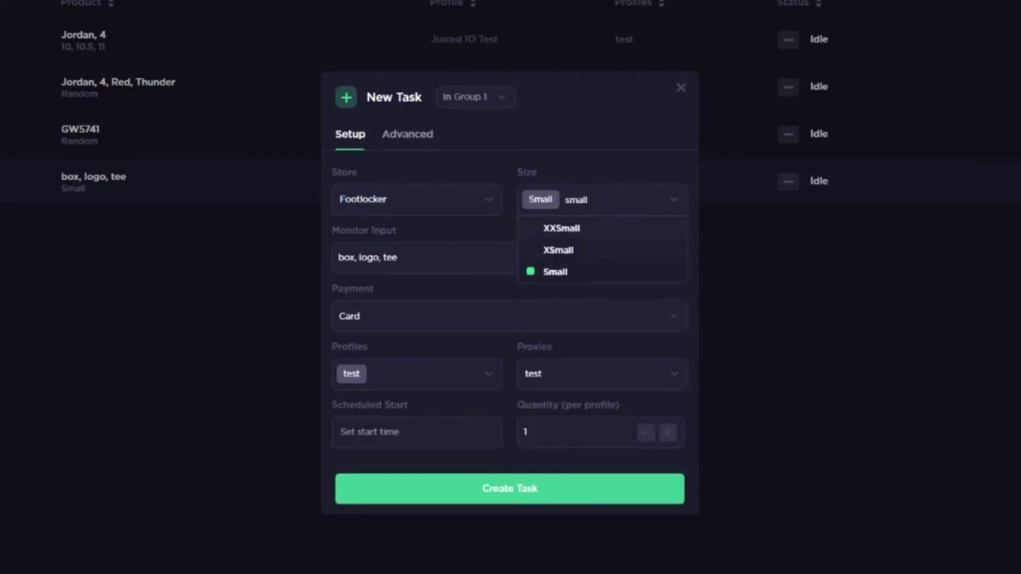
{"action": "key", "text": "Tab"}
{"action": "key", "text": "shift+Left"}
{"action": "key", "text": "shift+Left"}
{"action": "key", "text": "shift+Left"}
{"action": "key", "text": "shift+Tab"}
{"action": "key", "text": "Down"}
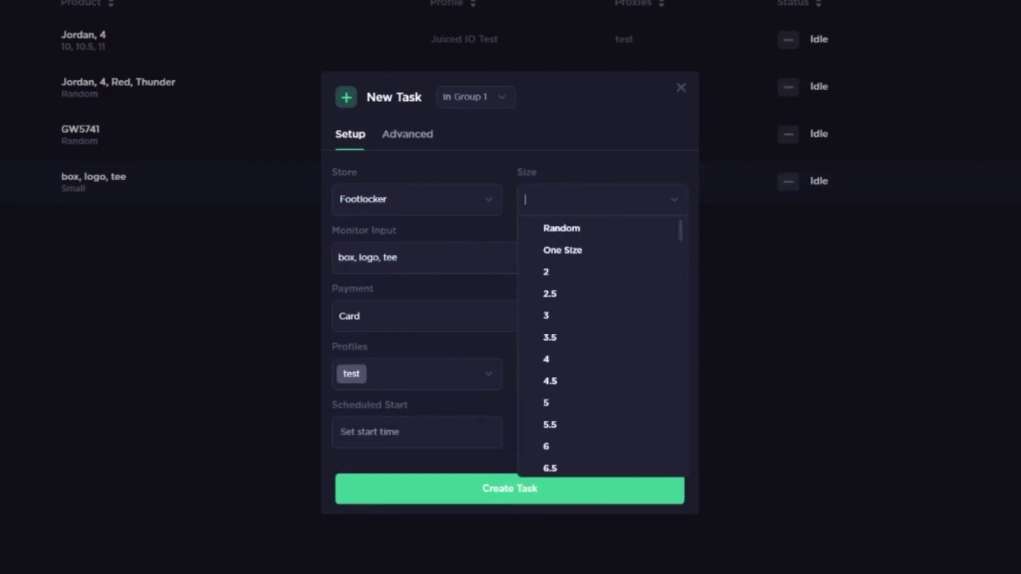
{"action": "key", "text": "Down"}
{"action": "key", "text": "Up"}
{"action": "key", "text": "Return"}
{"action": "key", "text": "Escape"}
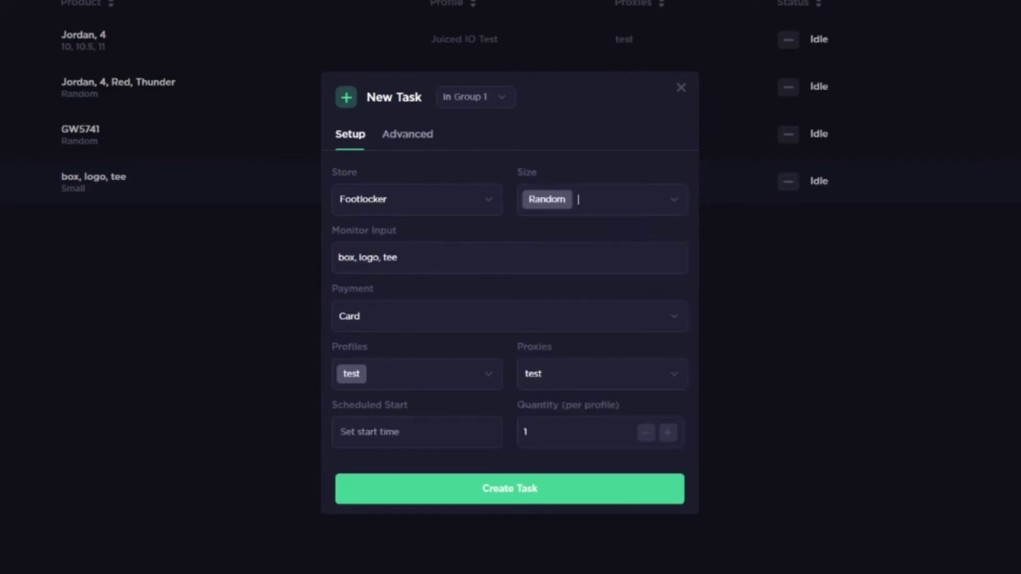
Step: Replace the monitor input with 123456 and keep Card as the payment method
{"action": "key", "text": "Tab"}
{"action": "key", "text": "ctrl+a"}
{"action": "key", "text": "BackSpace"}
{"action": "type", "text": "123456"}
{"action": "key", "text": "Tab"}
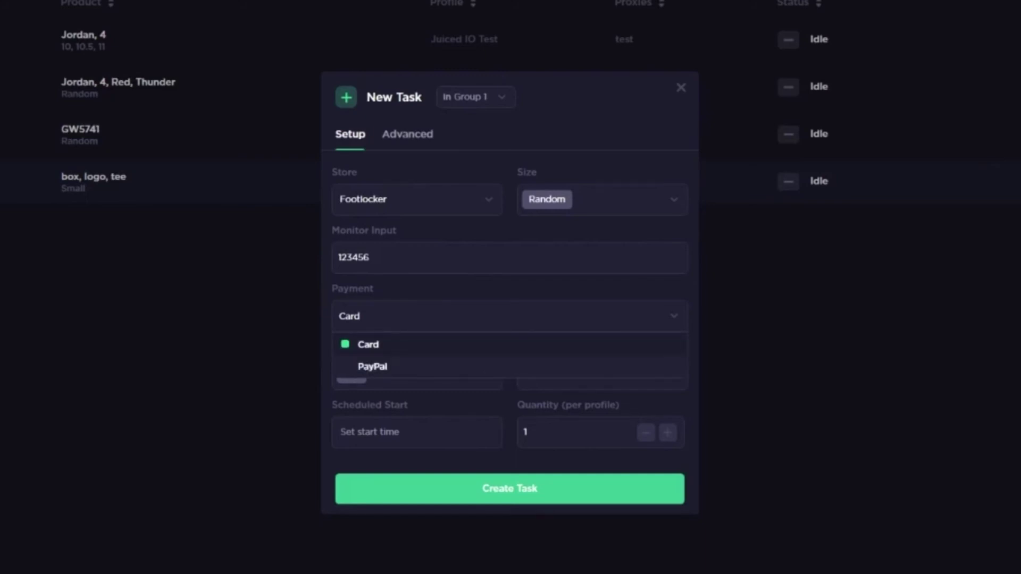
{"action": "key", "text": "Down"}
{"action": "key", "text": "Up"}
{"action": "key", "text": "Return"}
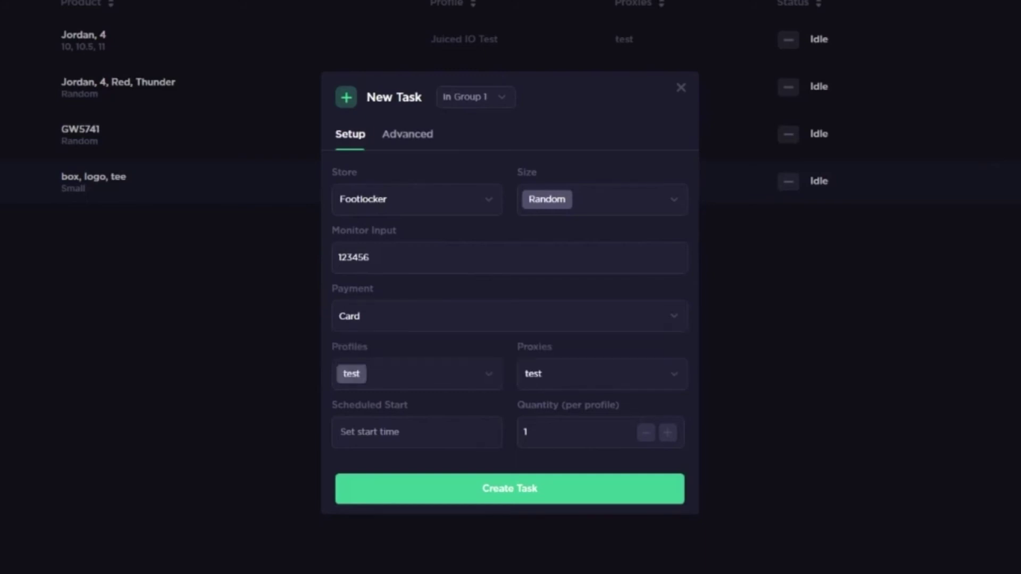
{"action": "key", "text": "Down"}
{"action": "key", "text": "Return"}
Step: Set the advanced monitor delay to 3,500 ms
{"action": "key", "text": "ctrl+Tab"}
{"action": "key", "text": "Tab"}
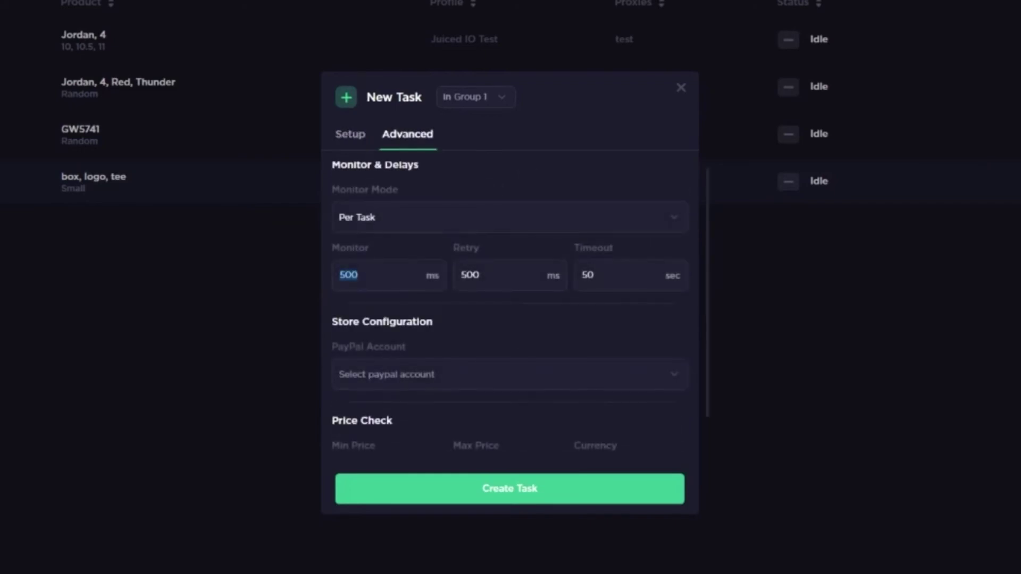
{"action": "key", "text": "Right"}
{"action": "key", "text": "BackSpace"}
{"action": "key", "text": "BackSpace"}
{"action": "key", "text": "BackSpace"}
{"action": "type", "text": "3,500"}
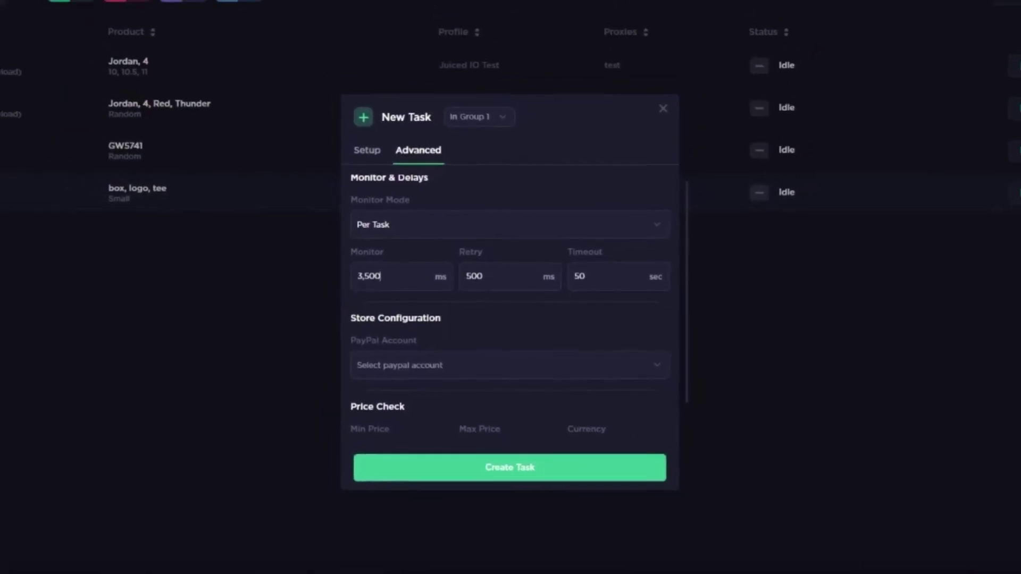
{"action": "key", "text": "Return"}
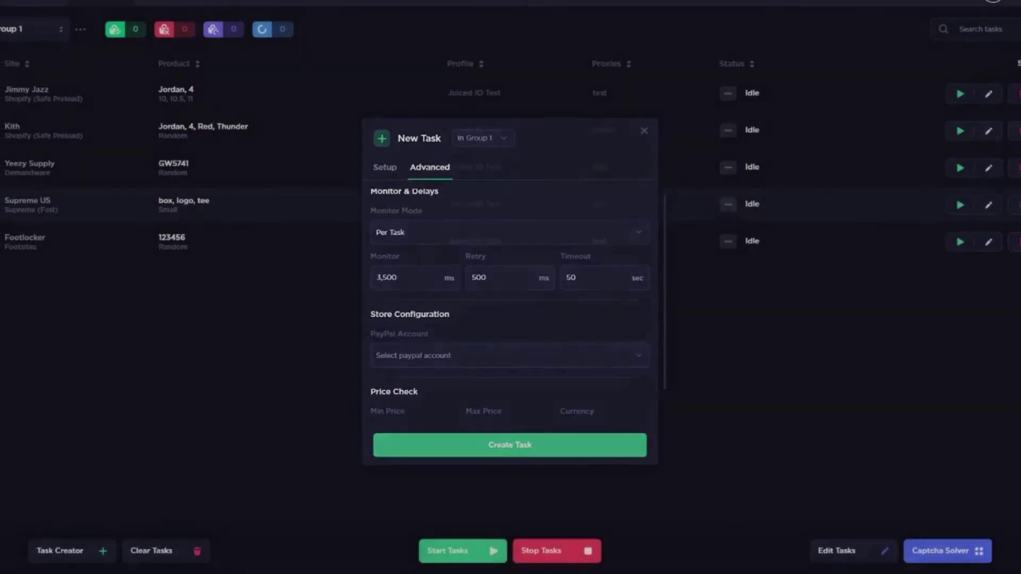